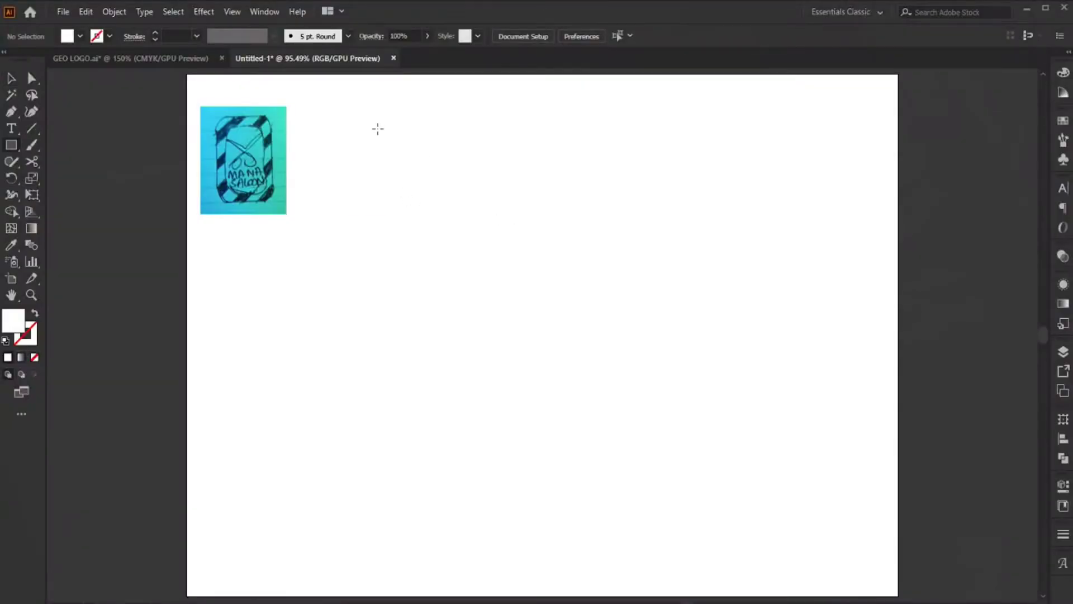
Zoom in and draw a tall rectangle beside the logo sketch.
scroll(403, 195, "up", 2)
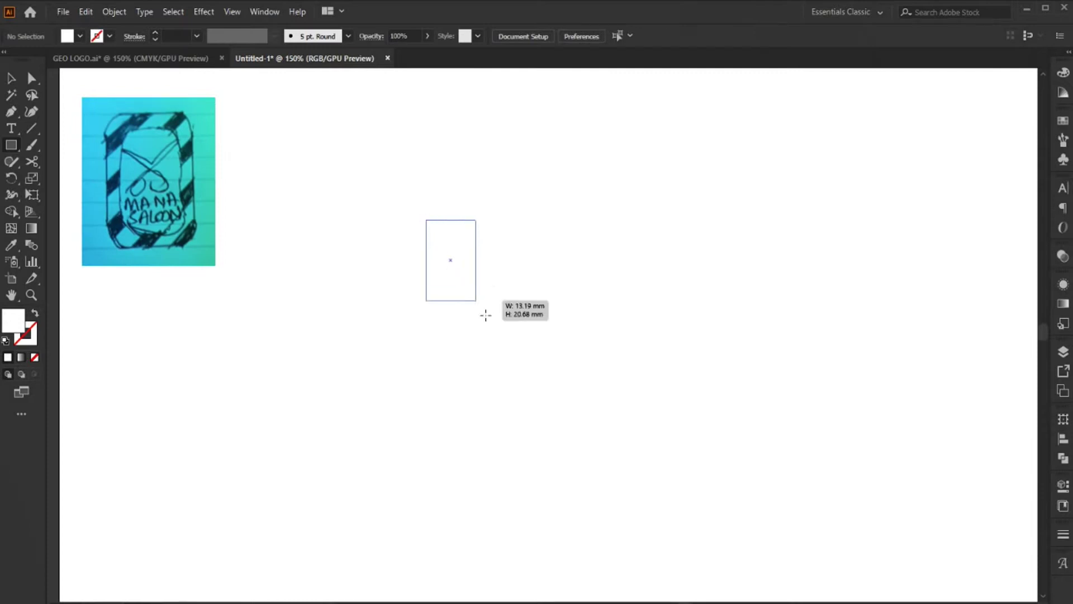
left_click_drag(597, 471, 596, 471)
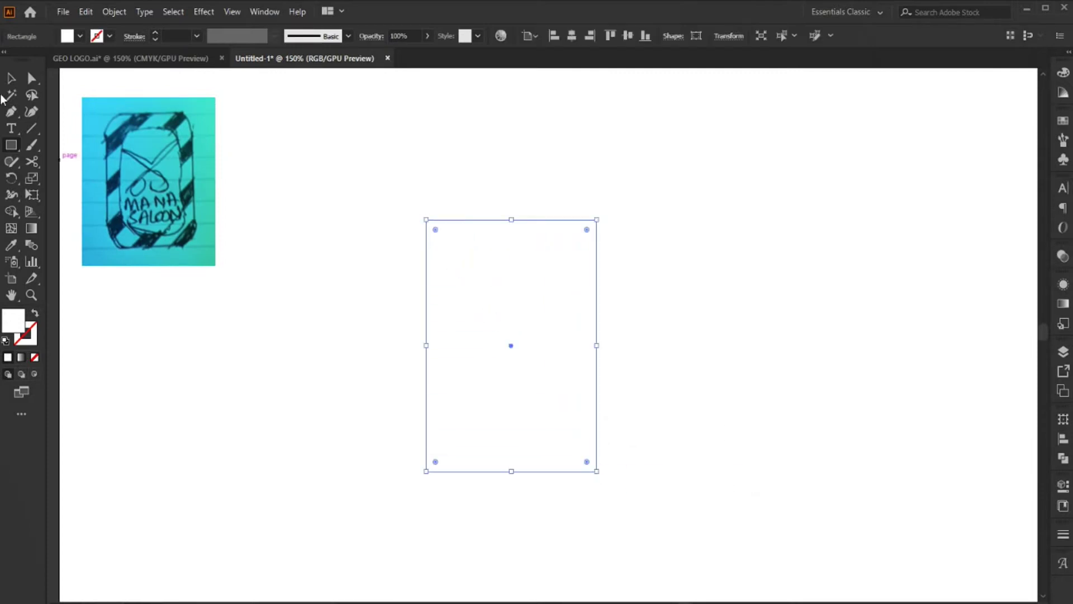
Make the rectangle a black outline with no fill and round its corners.
double_click(13, 320)
left_click(733, 358)
key("Return")
left_click(34, 313)
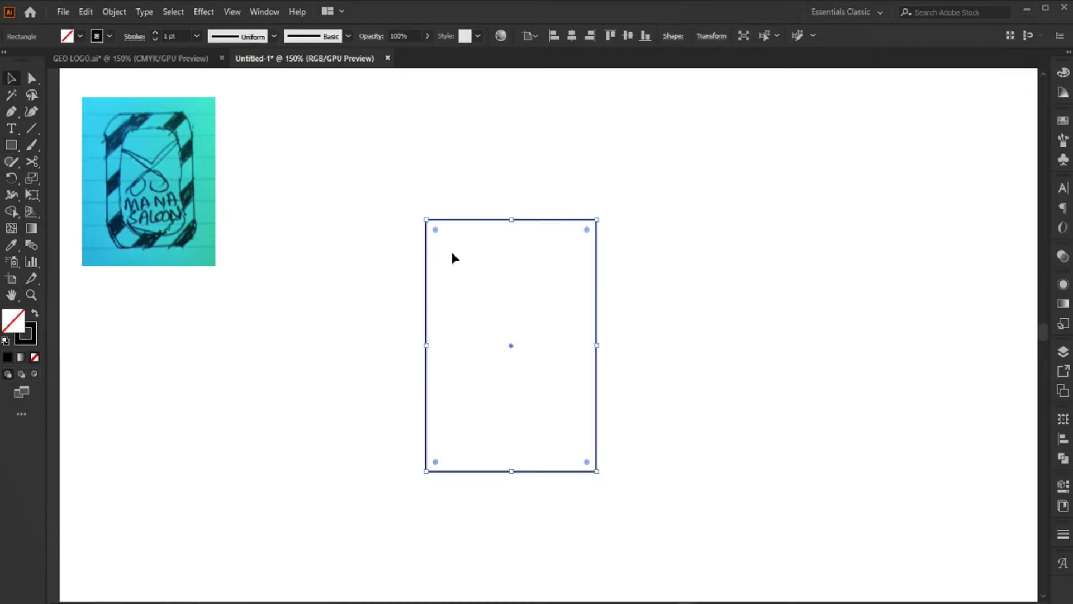
mouse_move(452, 319)
left_mouse_down()
mouse_move(460, 359)
mouse_move(459, 308)
left_mouse_up()
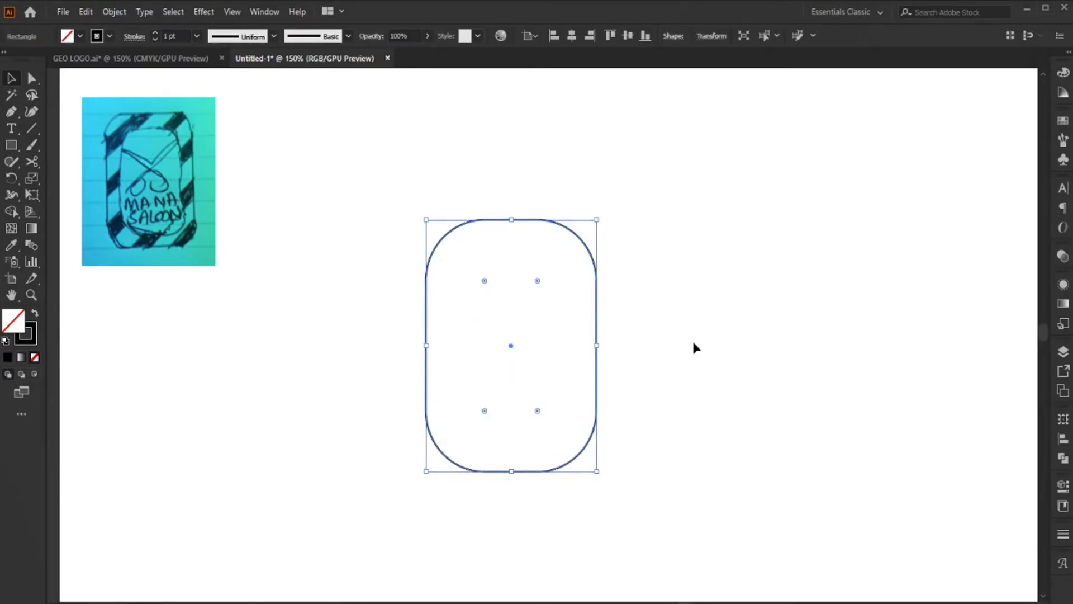
Add a narrower rounded copy centred inside, and enlarge the outer frame.
left_click_drag(637, 350, 618, 354)
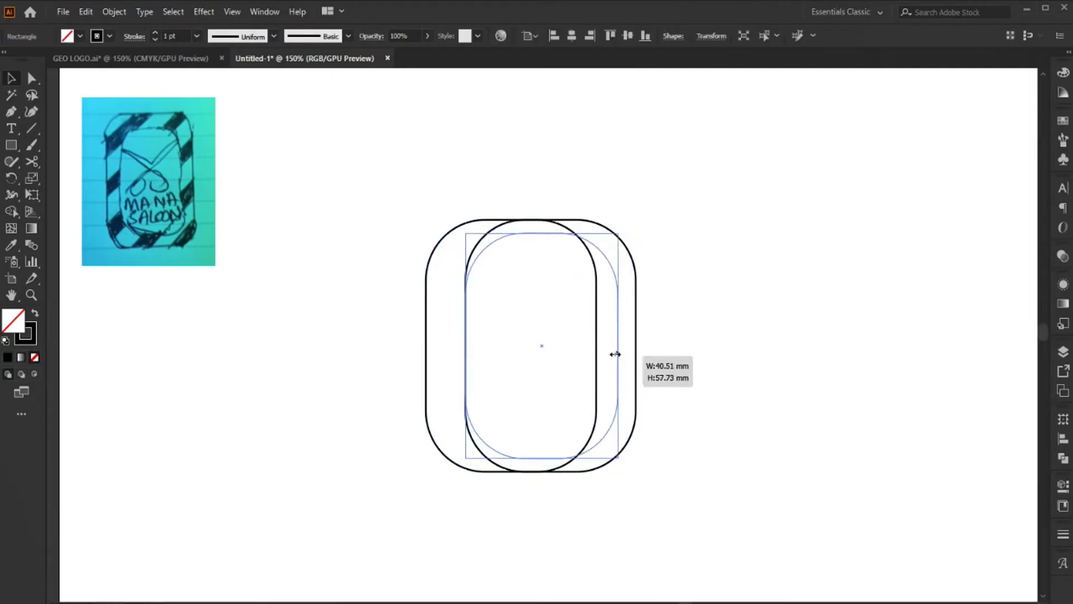
left_click(572, 36)
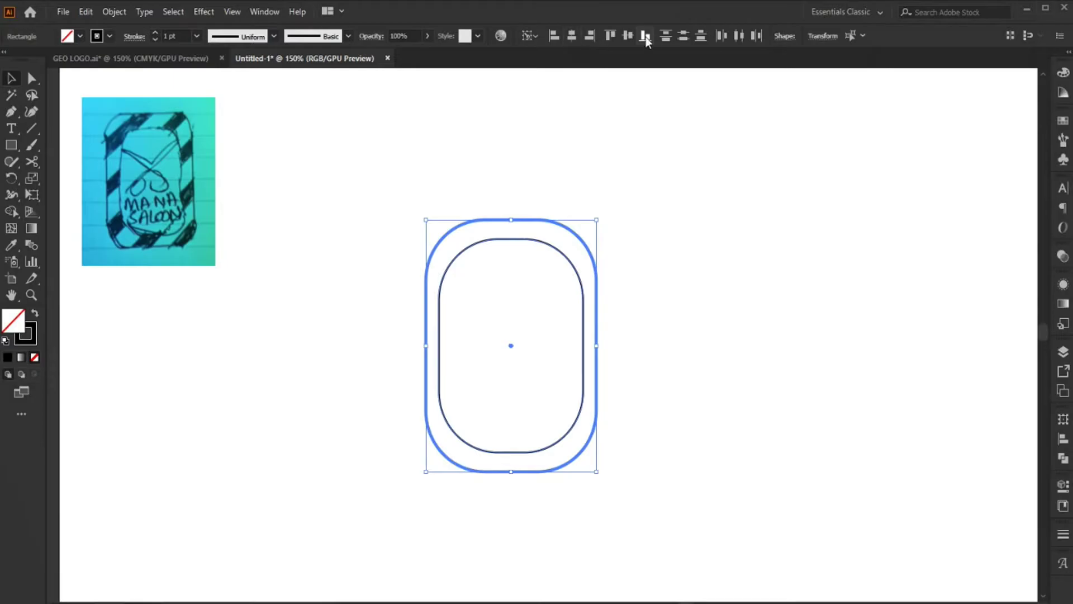
left_click(685, 285)
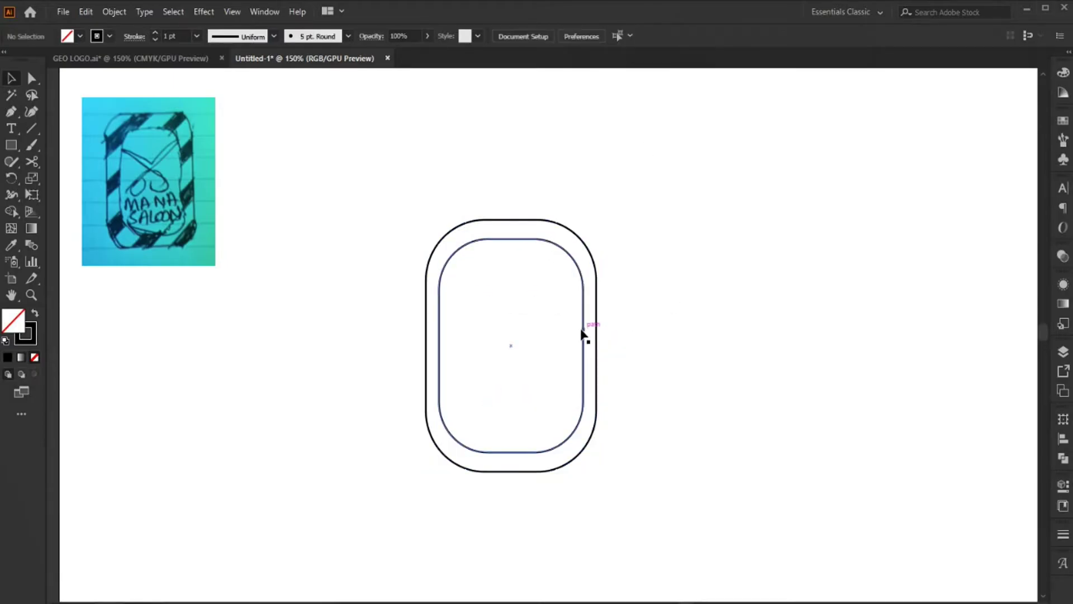
left_click_drag(601, 345, 603, 344)
left_click(581, 358)
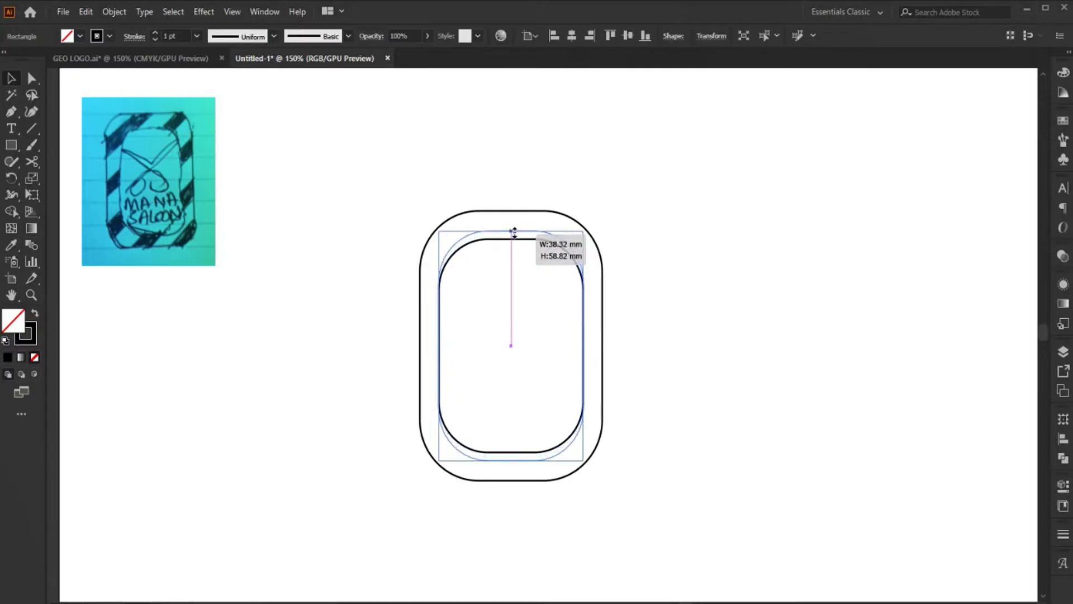
left_click_drag(671, 421, 352, 188)
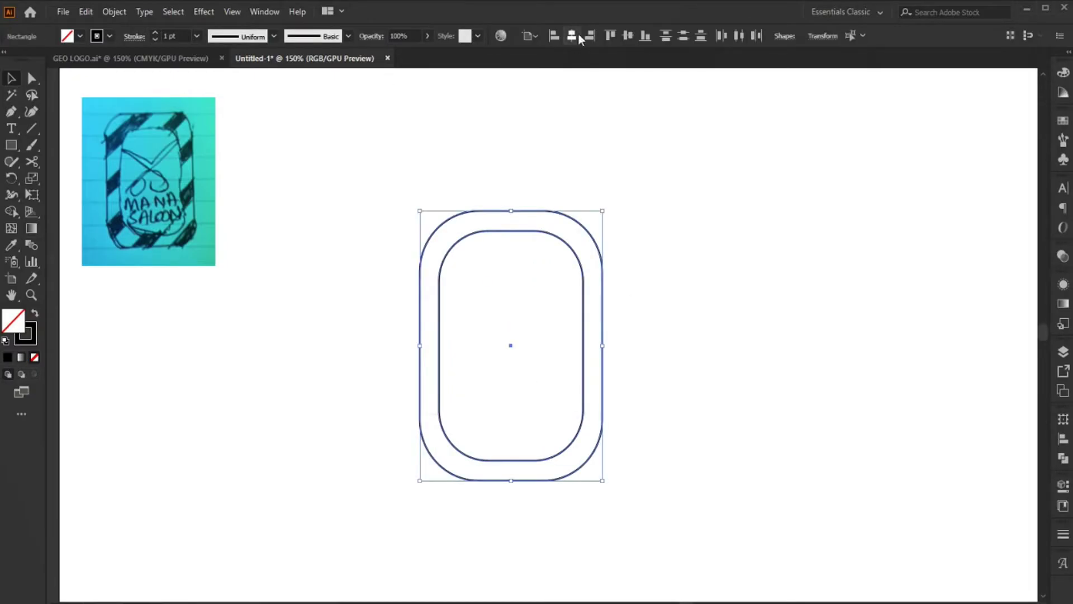
left_click_drag(525, 284, 533, 214)
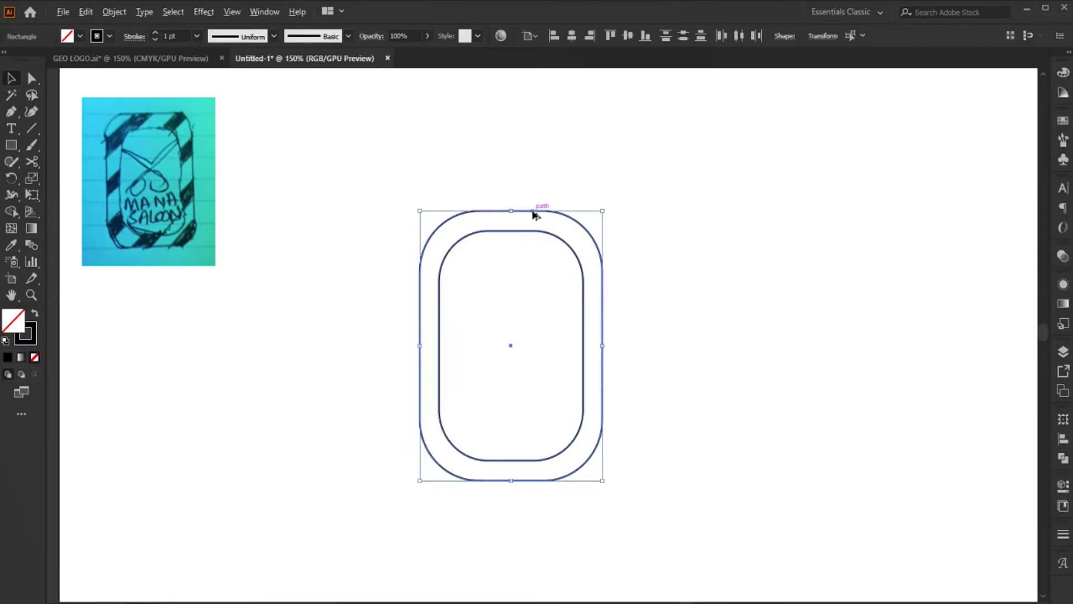
left_click(666, 244)
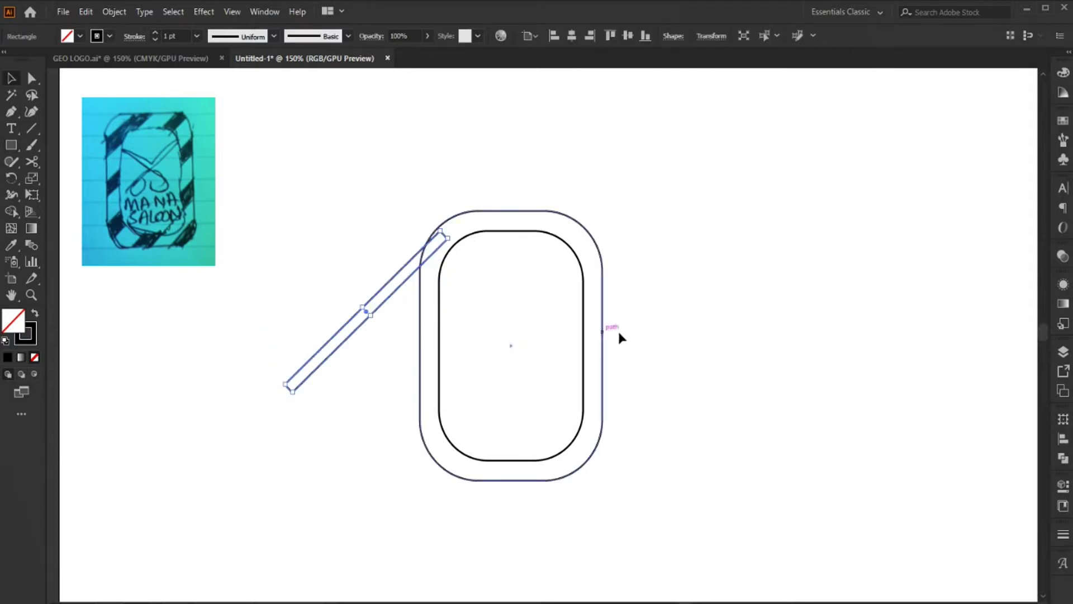
Duplicate the thin diagonal stripe and fill all stripes solid red with no outline.
left_click(345, 327)
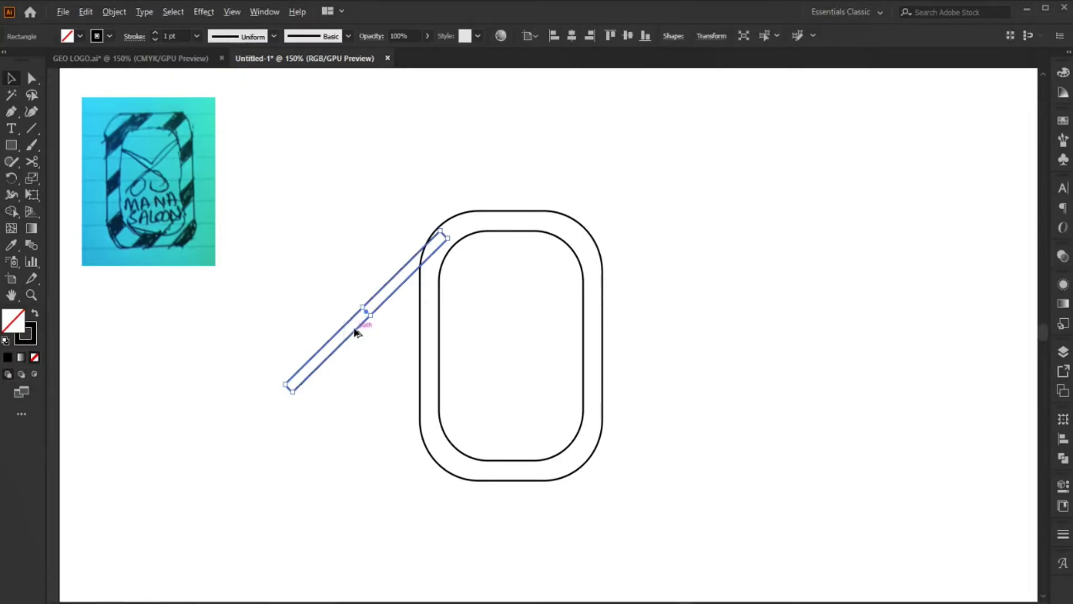
left_click_drag(355, 332, 373, 353)
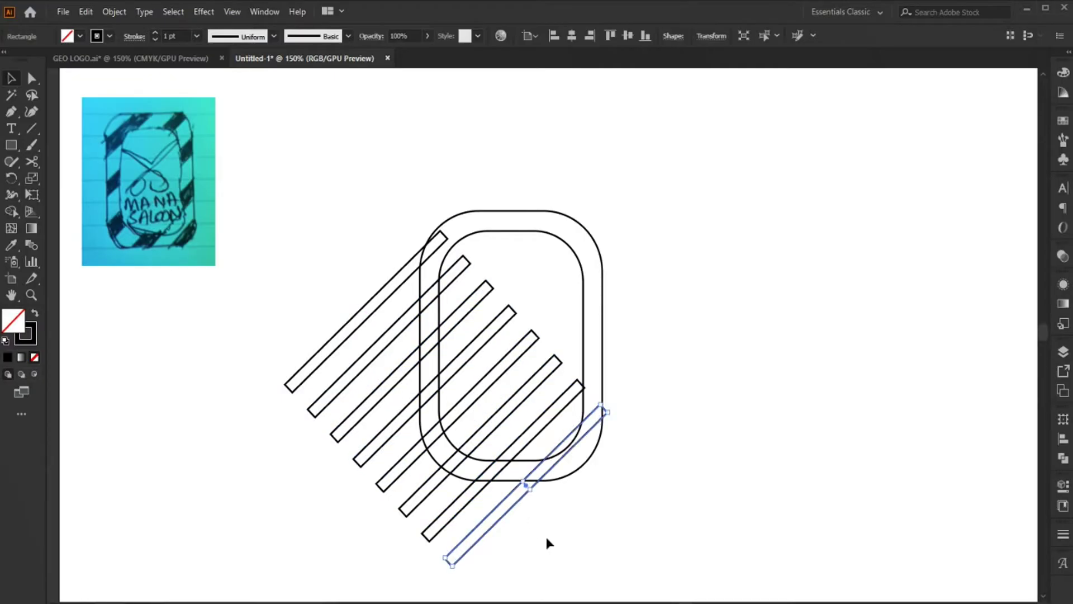
left_click_drag(519, 591, 517, 591)
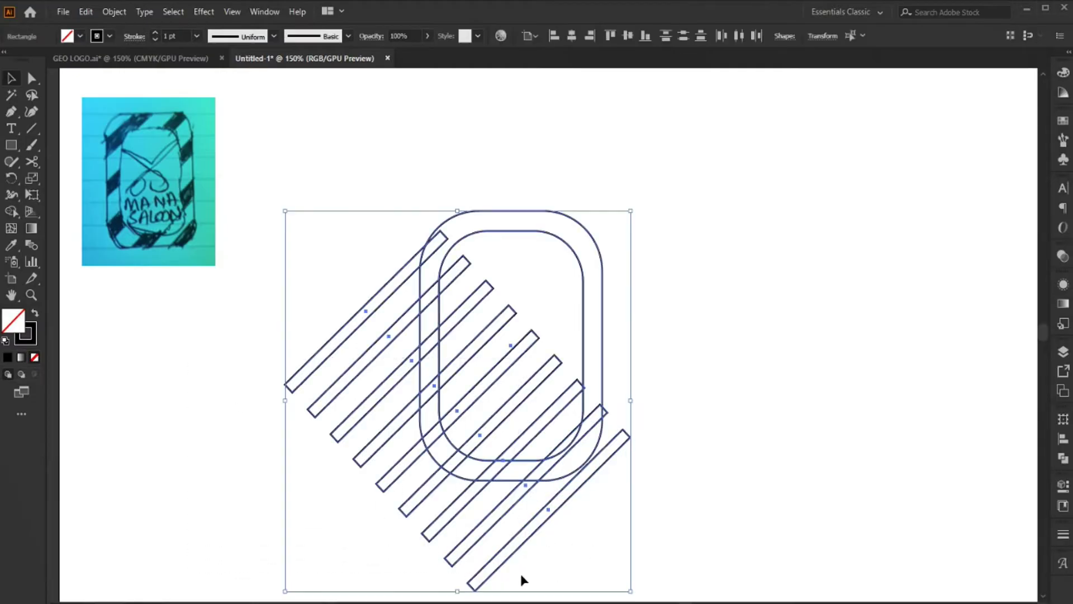
key("shift+x")
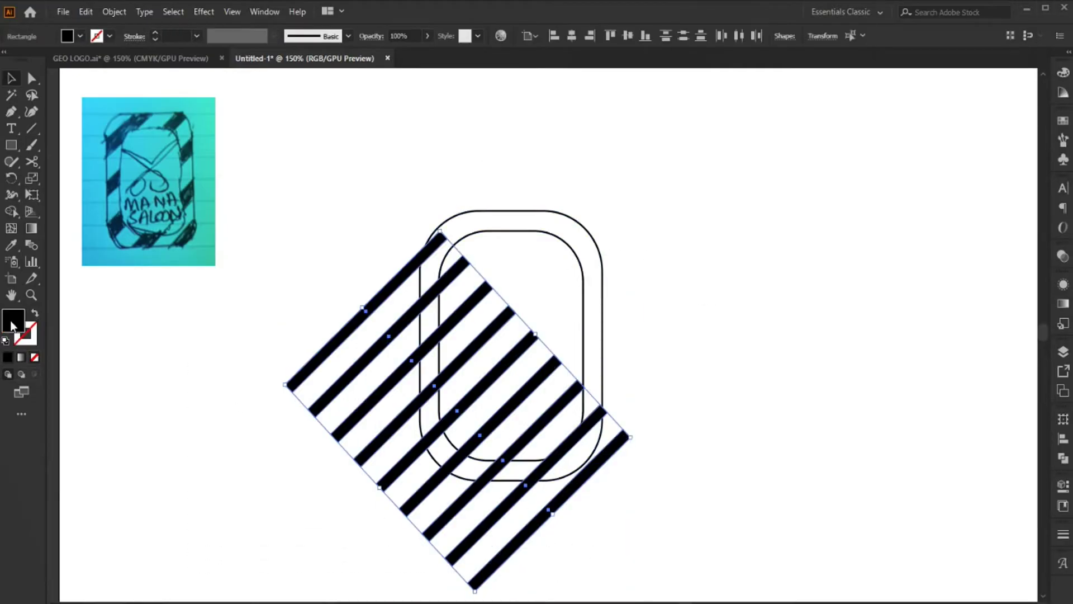
double_click(13, 323)
left_click(896, 175)
left_click(306, 407)
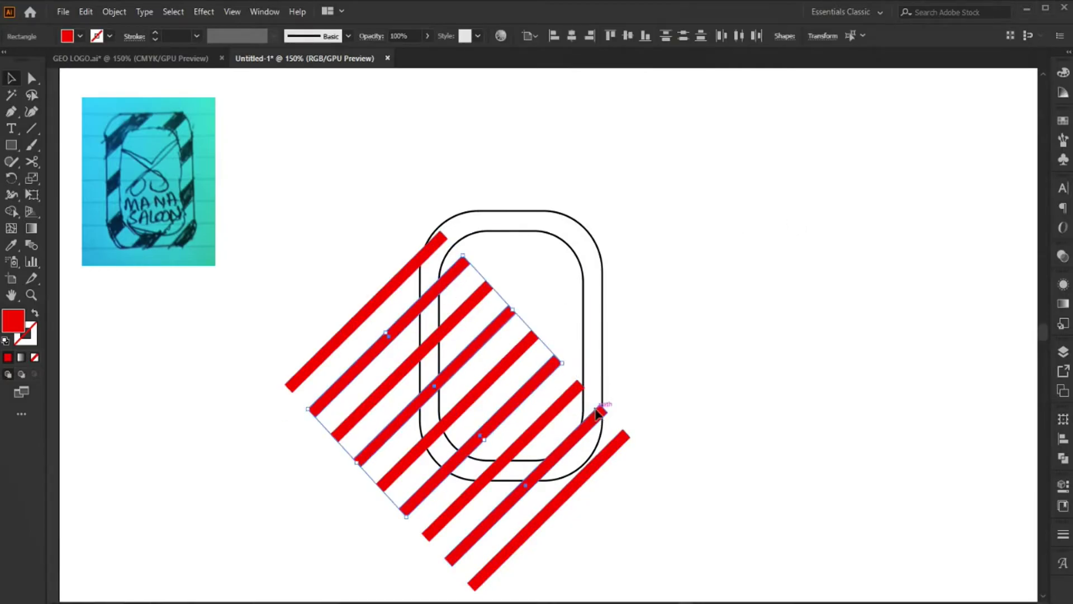
Colour alternate stripes blue, group them, and stretch the group across the frame.
double_click(17, 329)
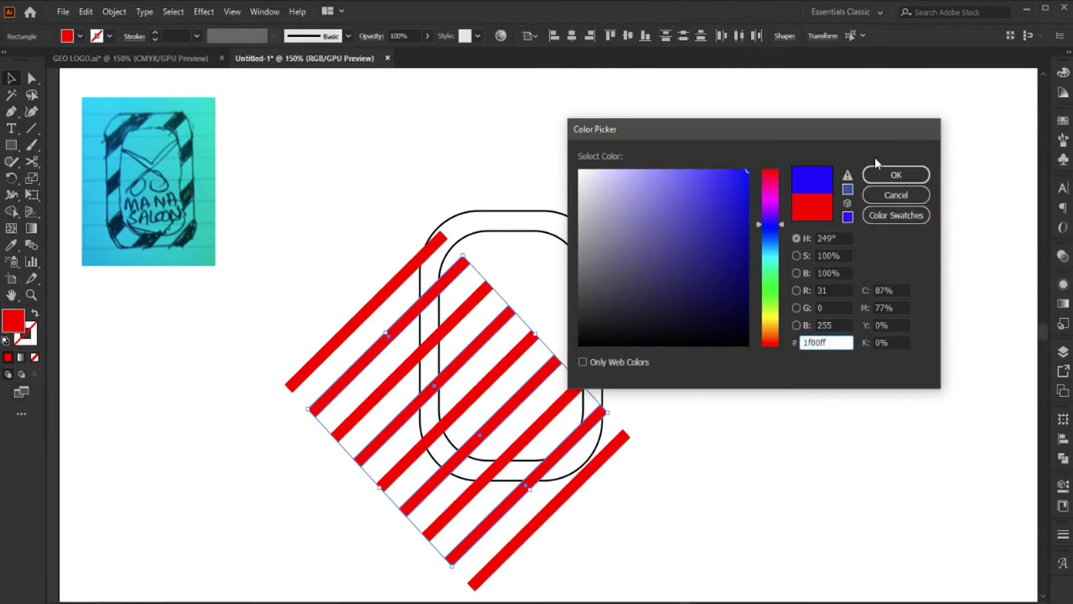
left_click(895, 175)
left_click_drag(400, 494, 551, 554)
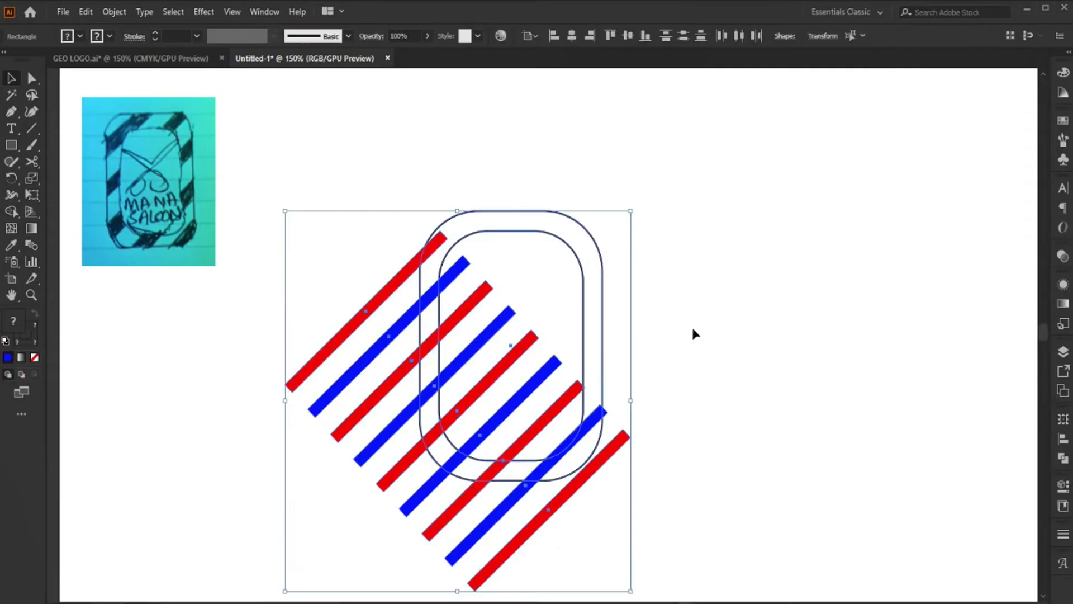
key("ctrl+shift+b")
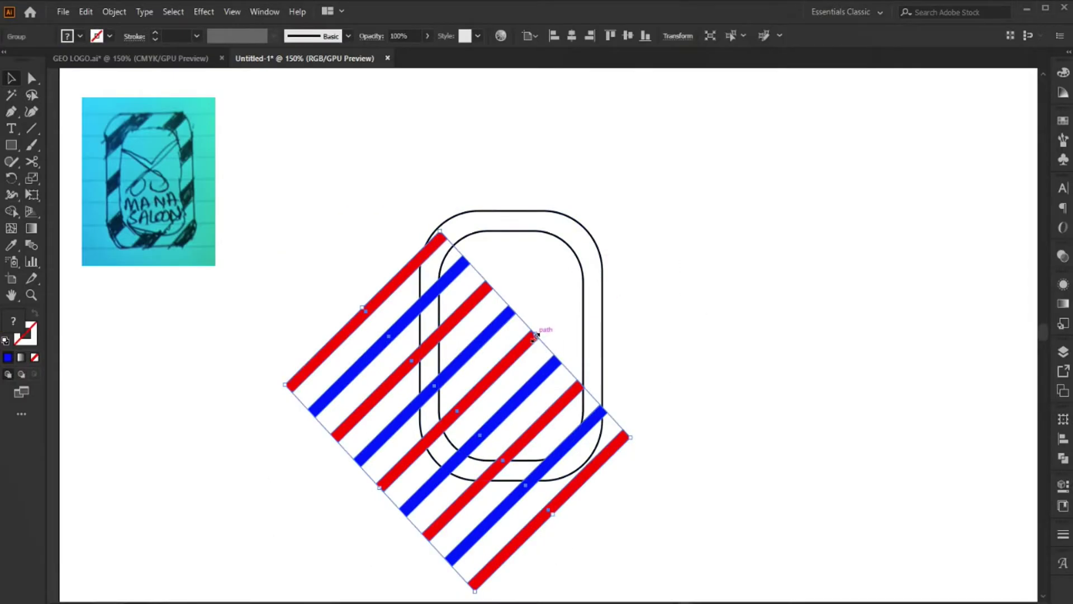
left_click_drag(535, 337, 587, 284)
mouse_move(630, 432)
left_mouse_down()
mouse_move(694, 375)
mouse_move(678, 399)
left_mouse_up()
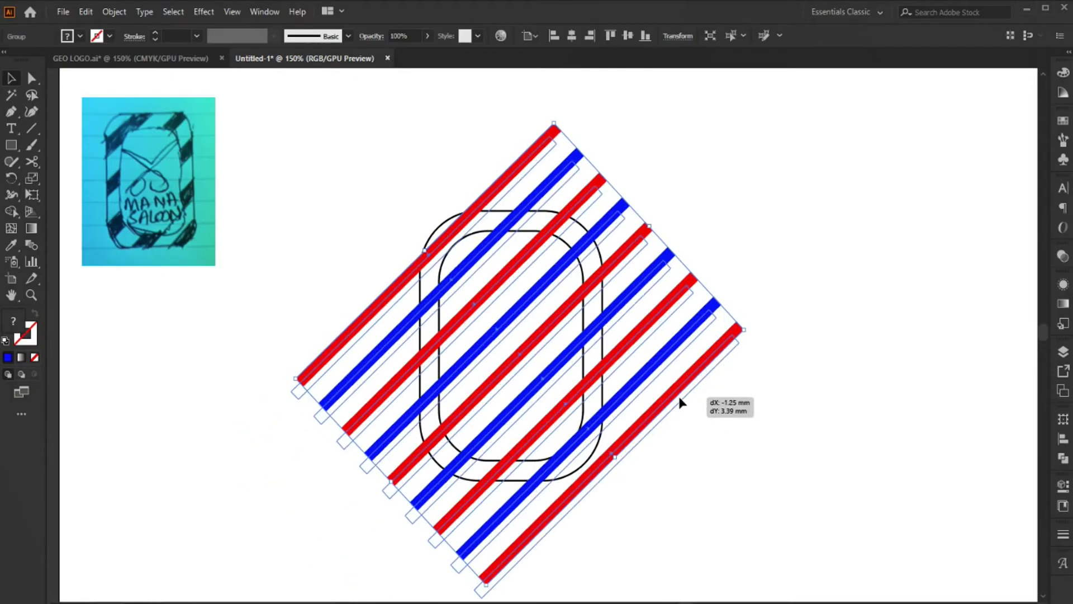
left_click(747, 408)
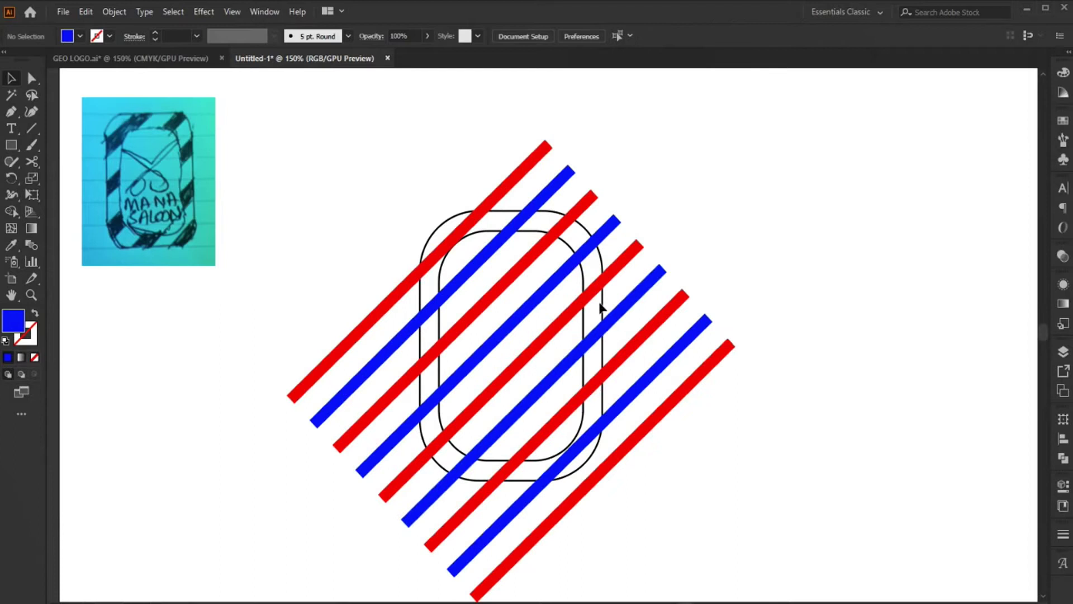
Bring the outer rounded frame to the front and clip the stripes to it.
left_click(603, 304)
right_click(605, 304)
key("Escape")
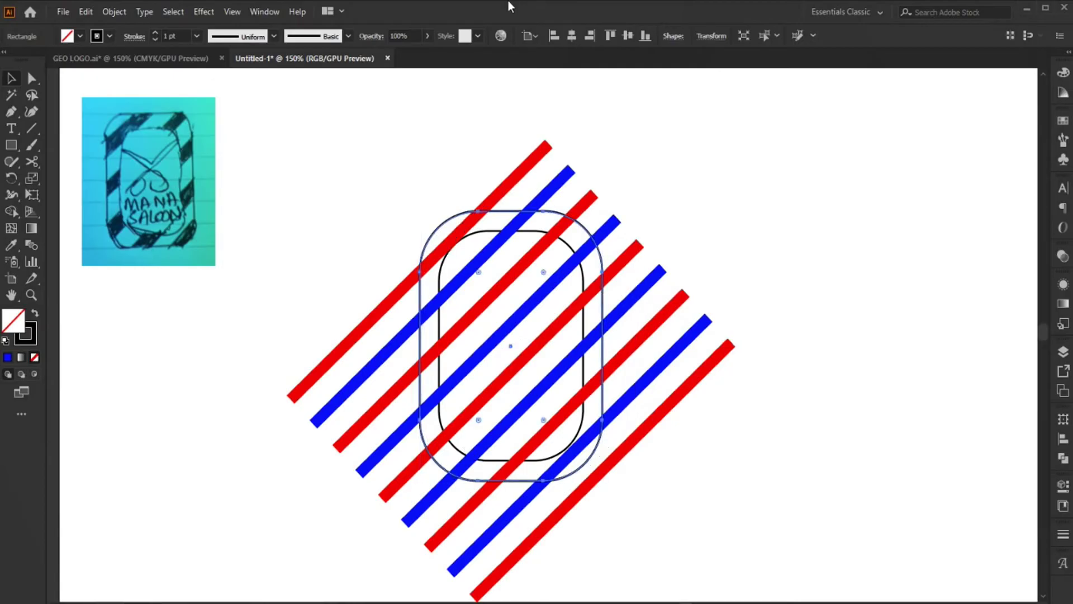
right_click(583, 228)
mouse_move(620, 460)
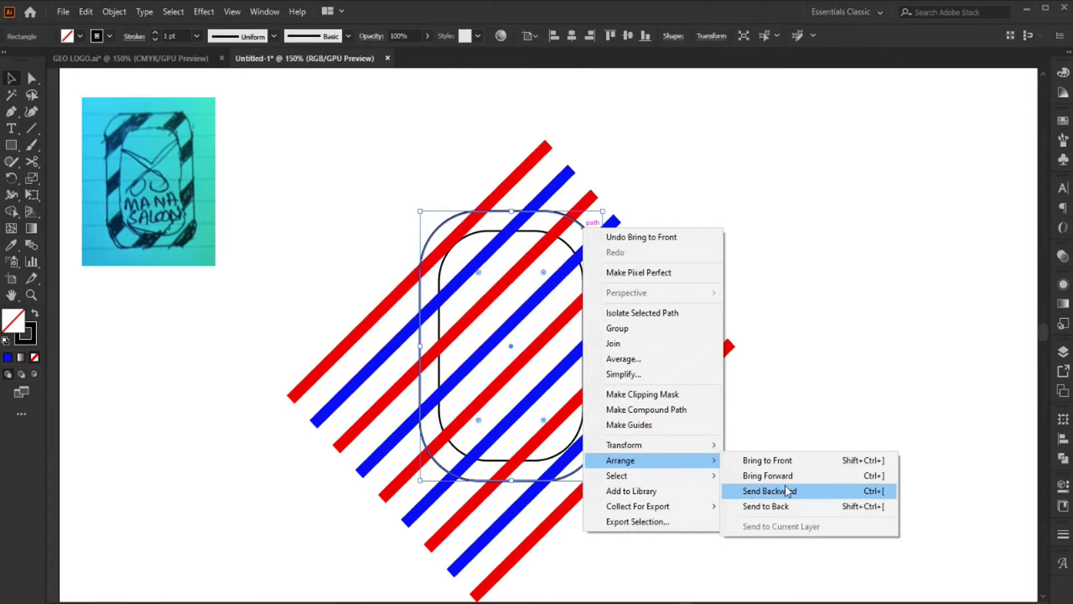
left_click(766, 462)
left_click(793, 436)
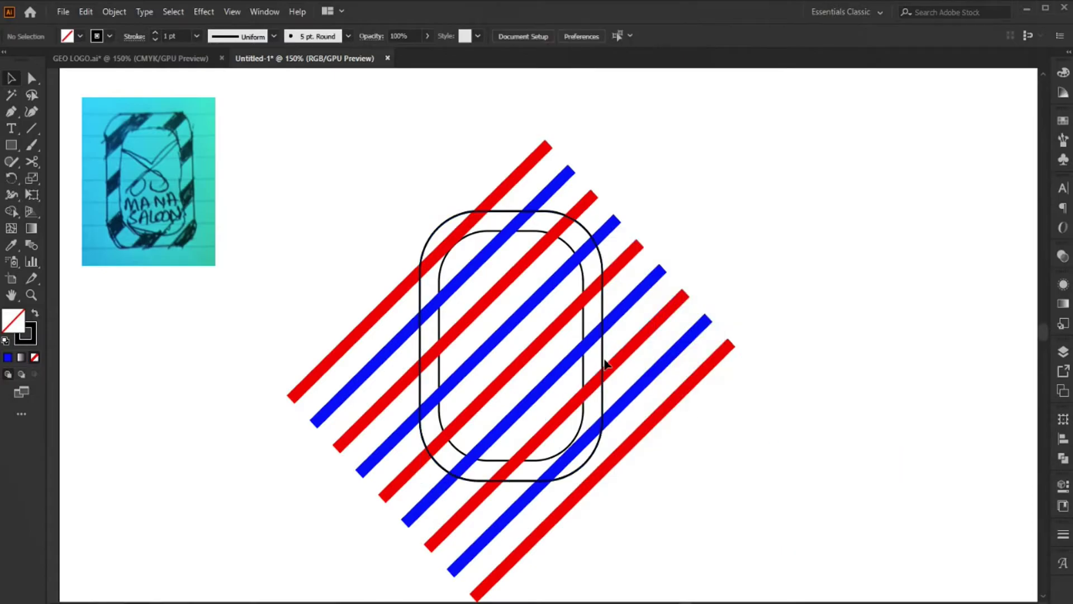
key("ctrl+a")
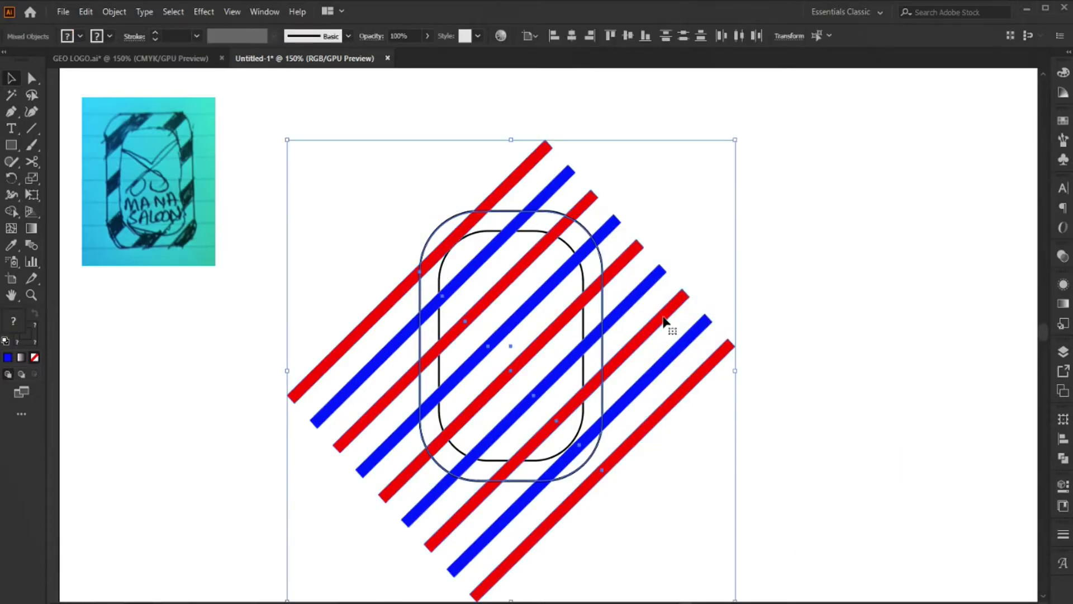
key("ctrl+7")
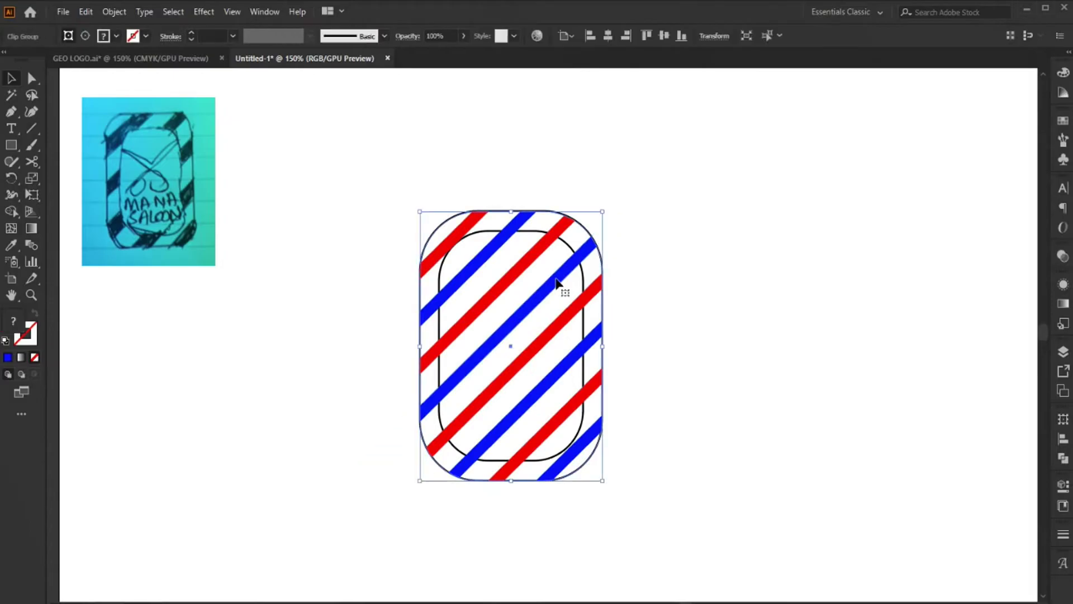
left_click(667, 261)
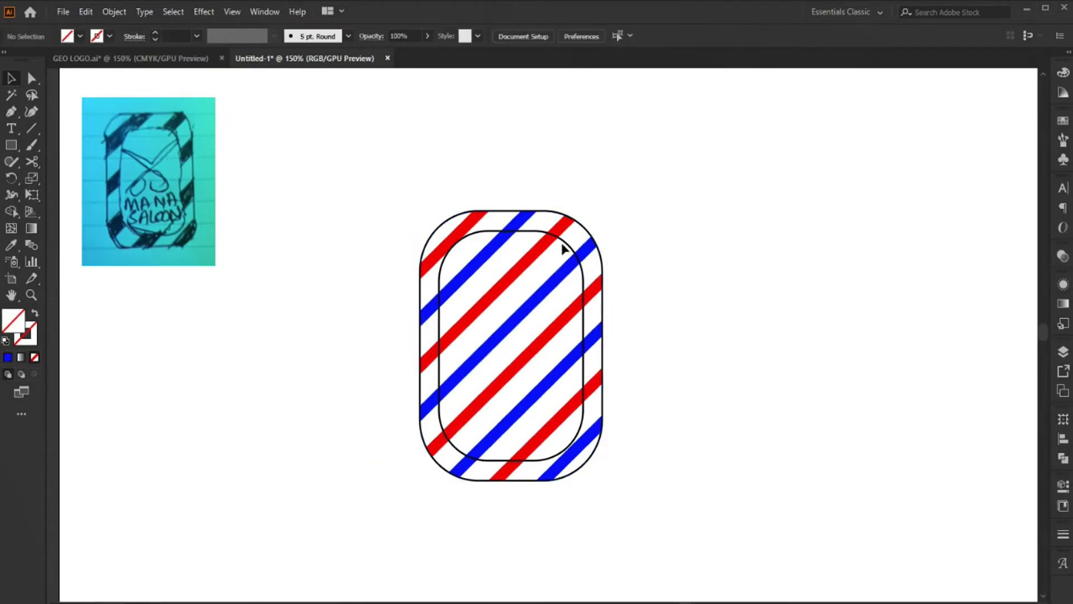
Fill the inner rounded rectangle white (#FFFFFF).
left_click(450, 264)
double_click(7, 323)
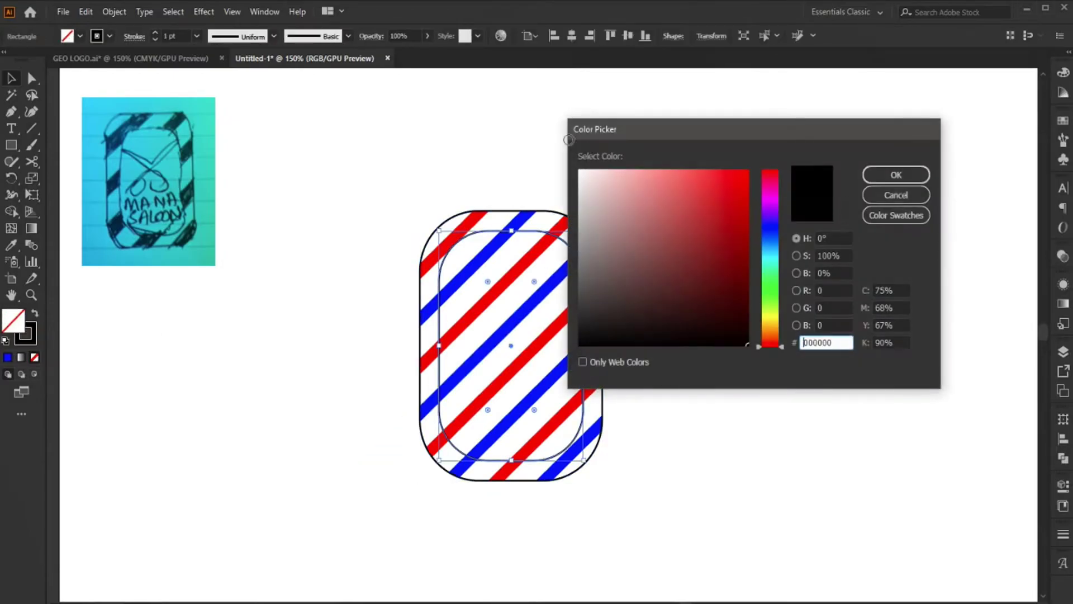
left_click(581, 176)
key("Return")
left_click(694, 299)
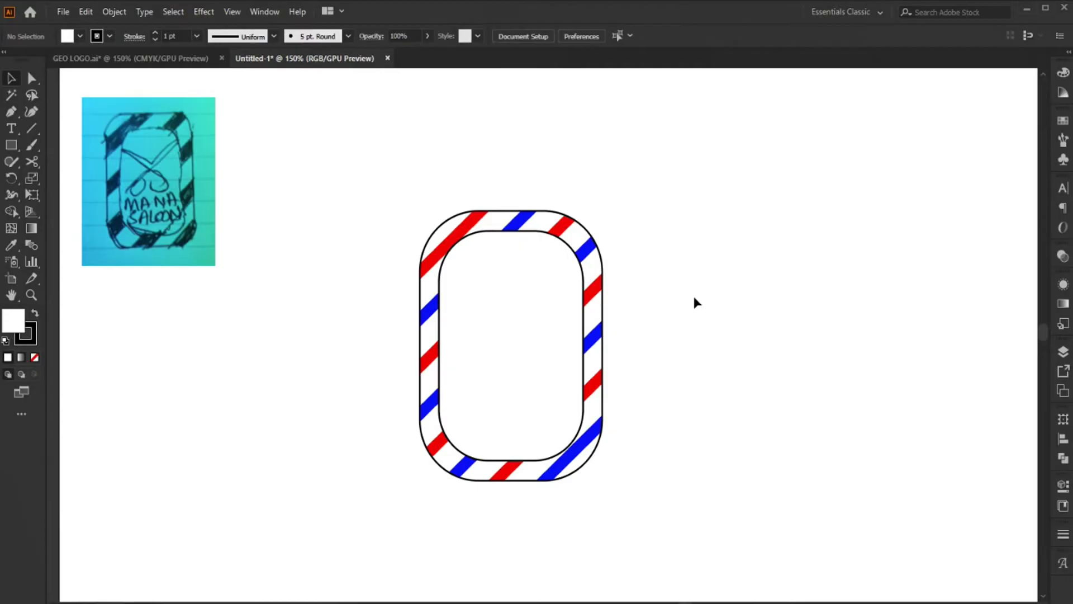
left_click_drag(548, 379, 557, 358)
Type MANA beside the frame, set it in Mont Heavy DEMO, and enlarge it.
key("t")
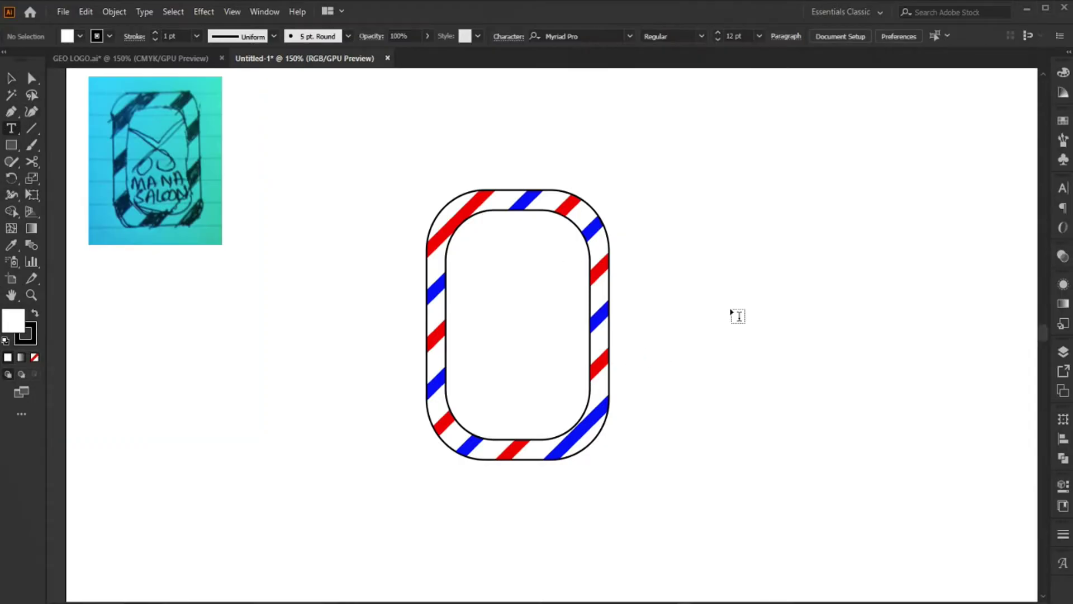
left_click(682, 332)
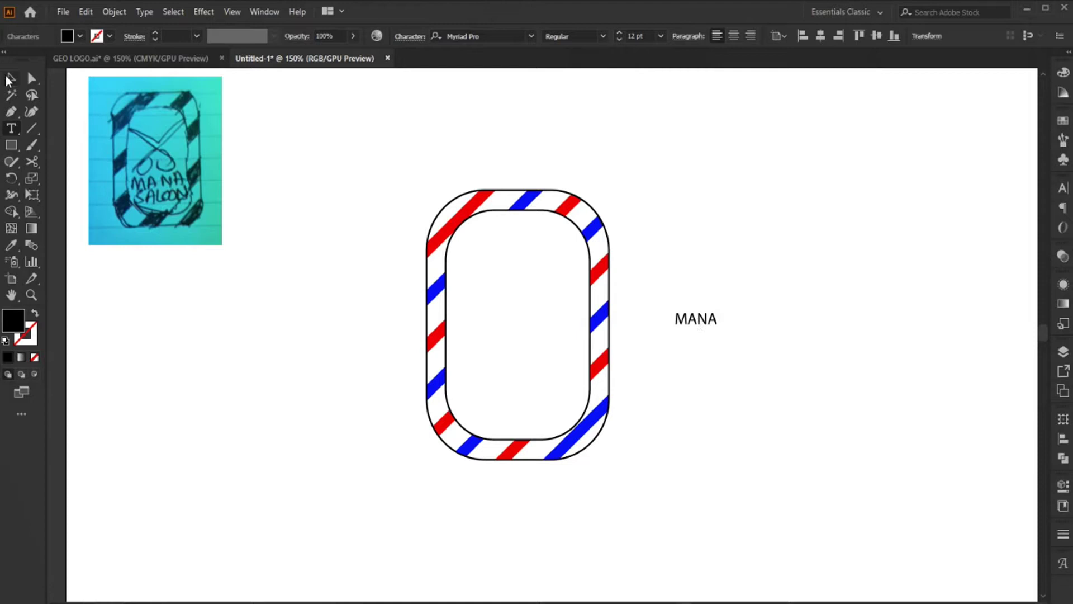
left_click(9, 78)
type("mont")
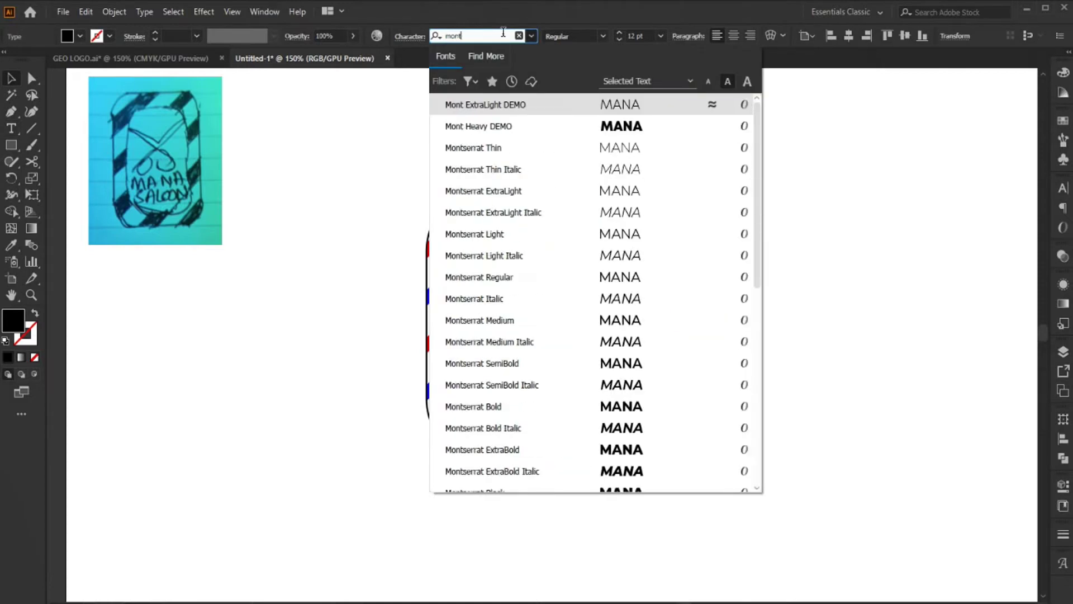
key("Down")
key("Return")
left_click_drag(699, 328, 699, 367)
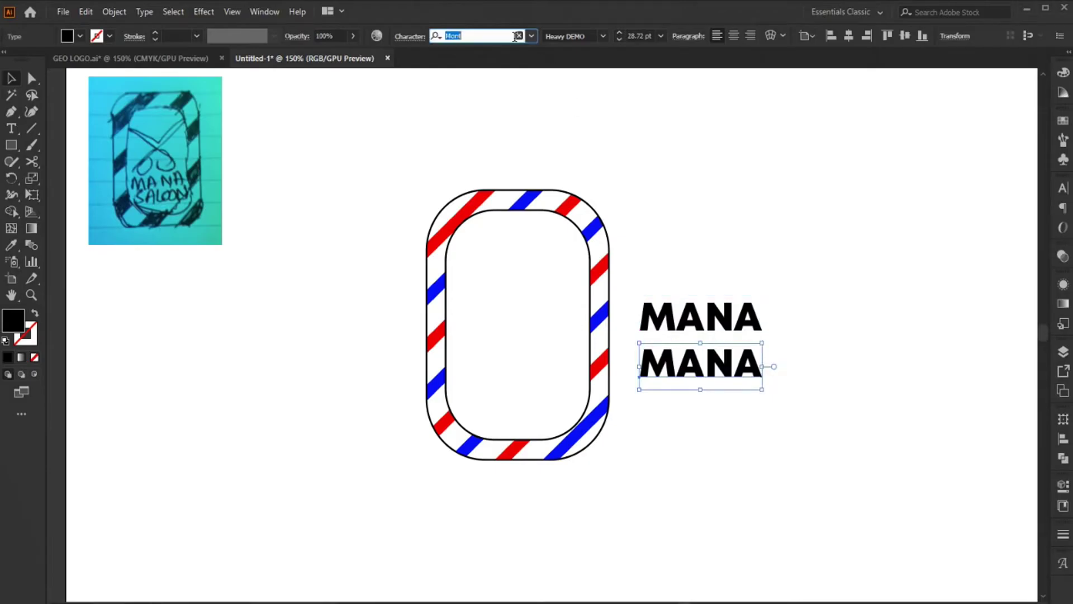
Set a MANA copy in Poppins Black, delete the other, and move it right.
type("poo")
type("pp")
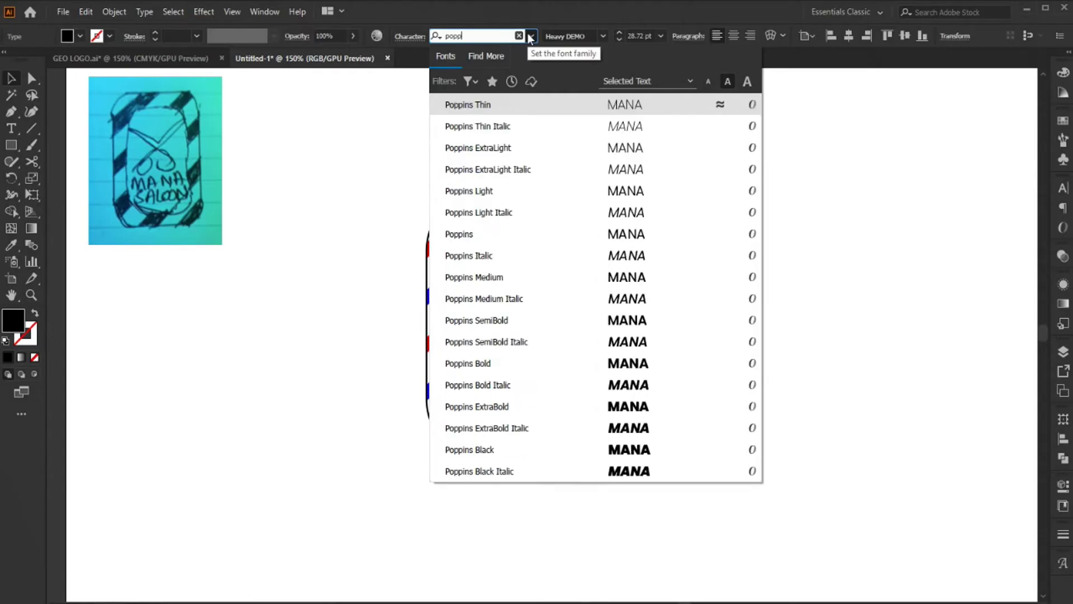
left_click(469, 449)
left_click(800, 380)
left_click(757, 360)
left_click(740, 320)
key("Delete")
left_click_drag(731, 363, 811, 367)
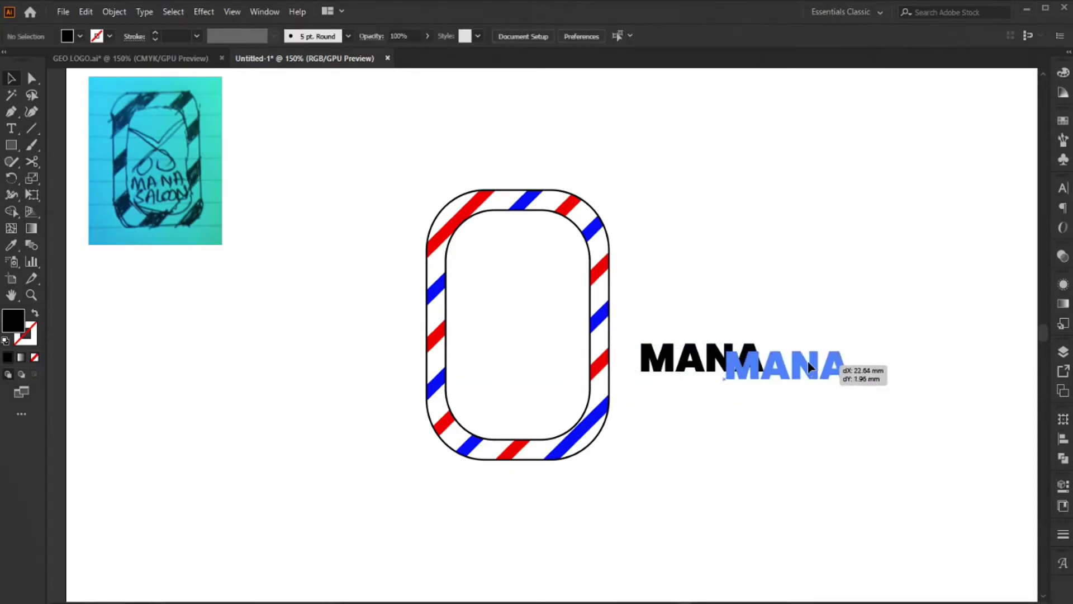
Duplicate MANA below as 'saloon' in All Caps, Poppins SemiBold.
left_click_drag(780, 427, 780, 477)
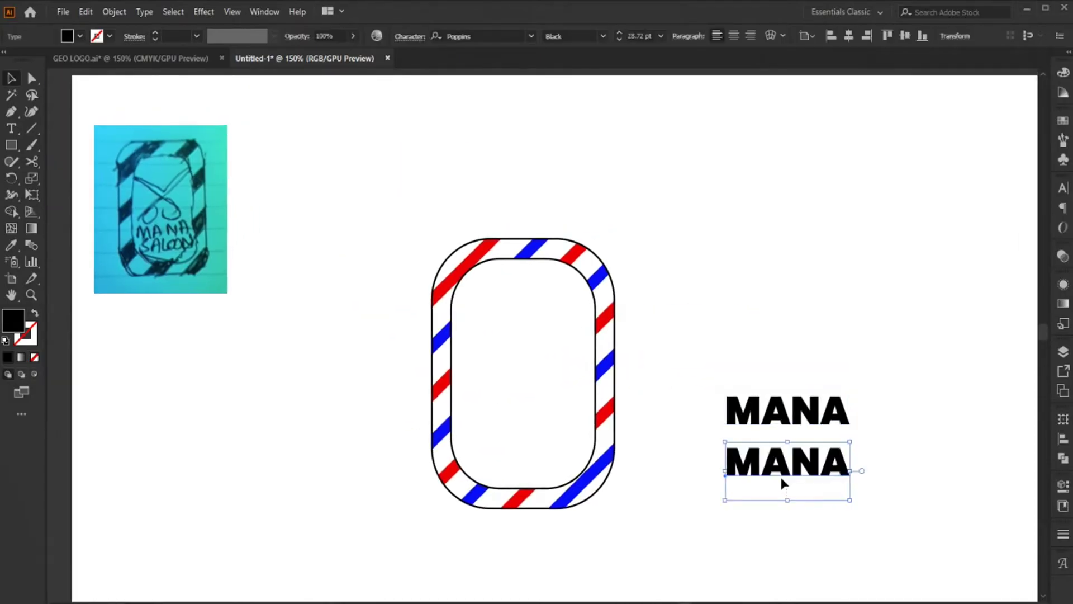
double_click(782, 475)
type("saloon")
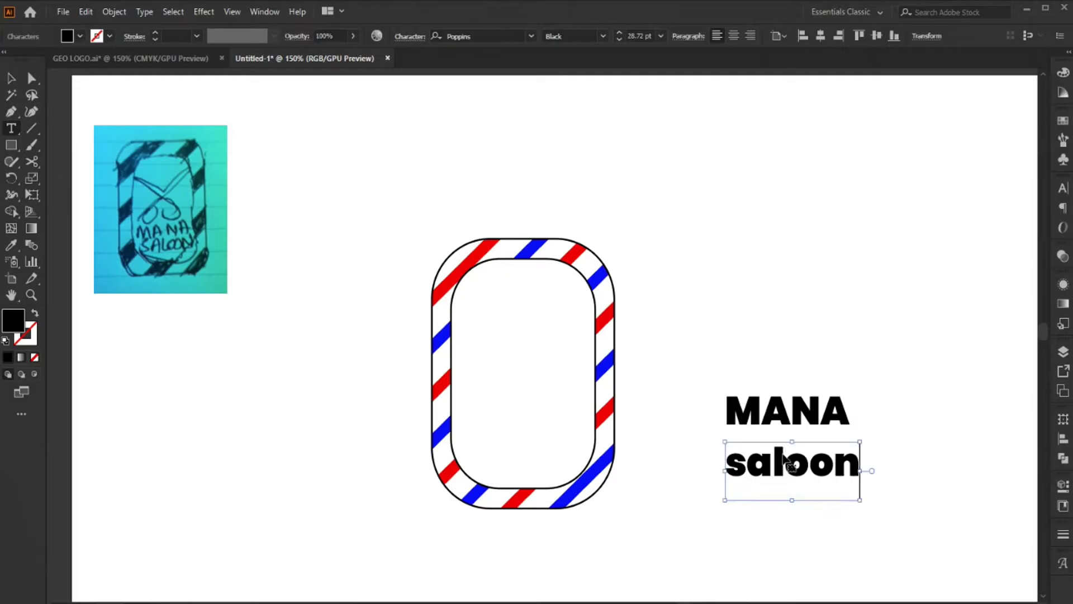
double_click(788, 462)
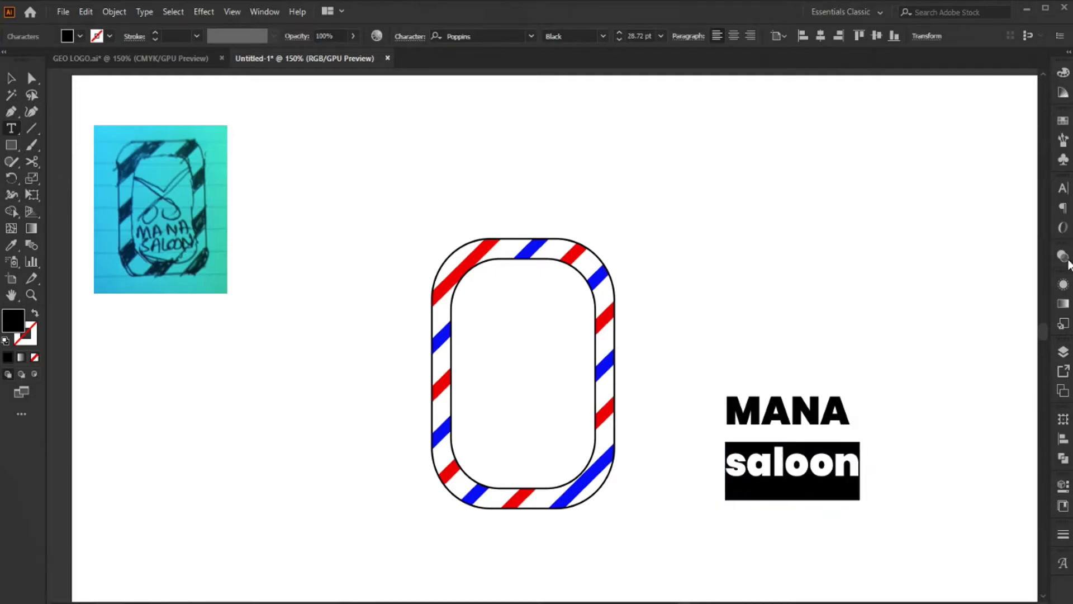
left_click(1063, 188)
left_click(907, 324)
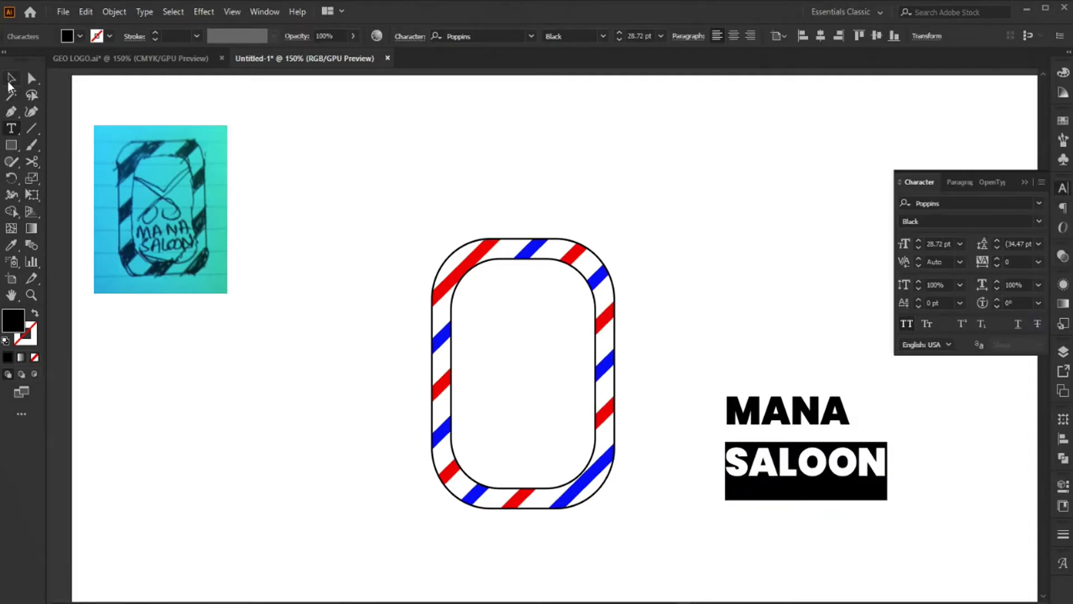
left_click(9, 82)
left_click(1039, 221)
left_click(947, 388)
Scale SALOON to MANA's width, keep a live-text copy top right, and outline the lower pair.
mouse_move(882, 473)
left_mouse_down()
mouse_move(852, 441)
mouse_move(710, 363)
left_mouse_up()
left_click_drag(803, 419, 758, 153)
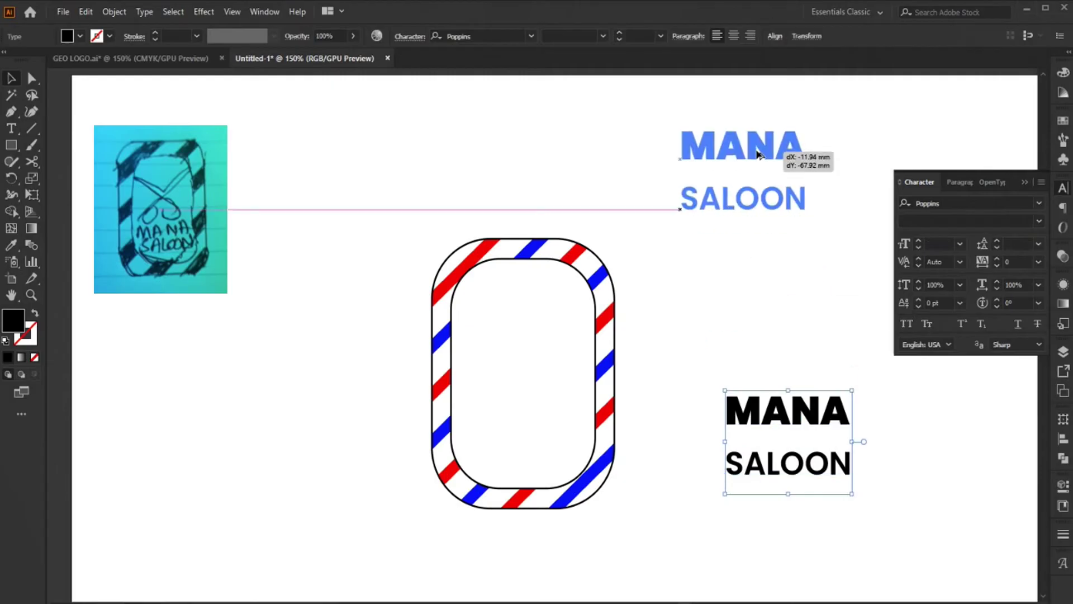
left_click(803, 419)
right_click(804, 419)
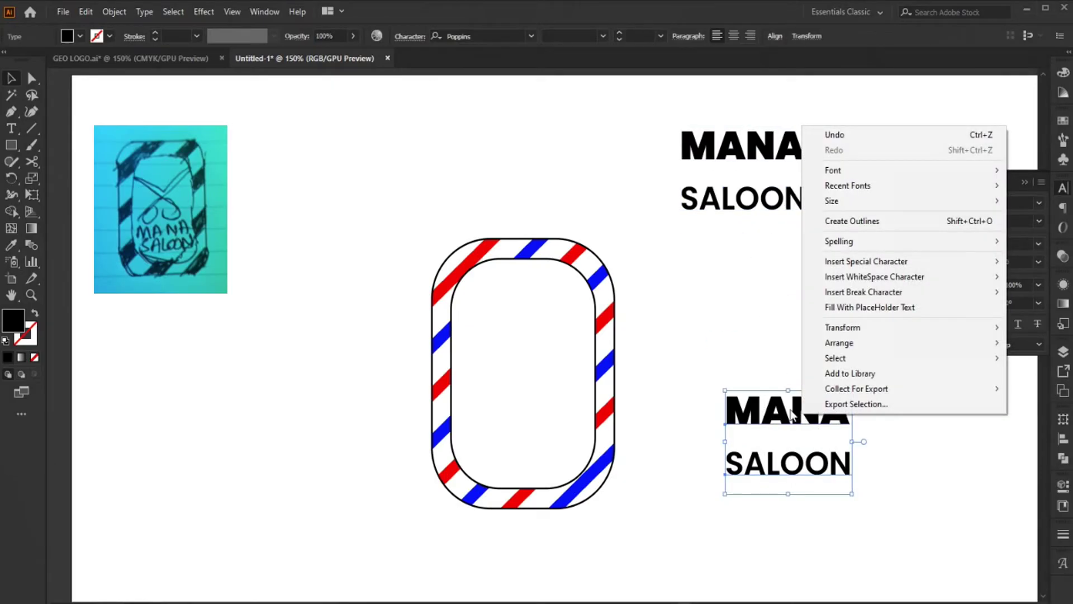
left_click(905, 221)
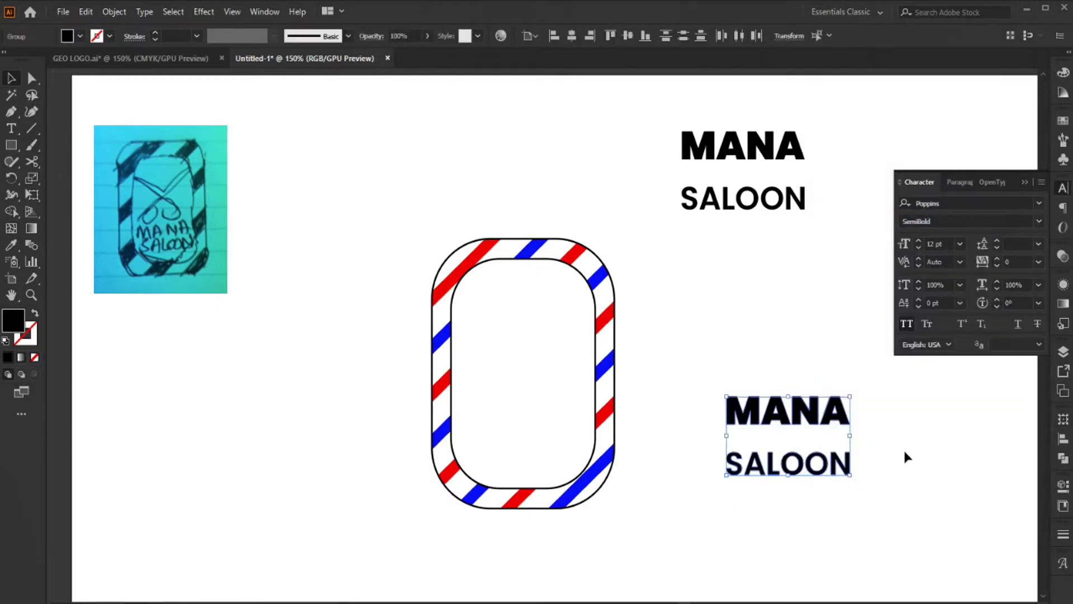
Tuck SALOON under MANA and move the outlined lettering into the frame's lower area.
scroll(833, 450, "up", 3)
left_click_drag(858, 470, 858, 443)
scroll(851, 405, "up", 4)
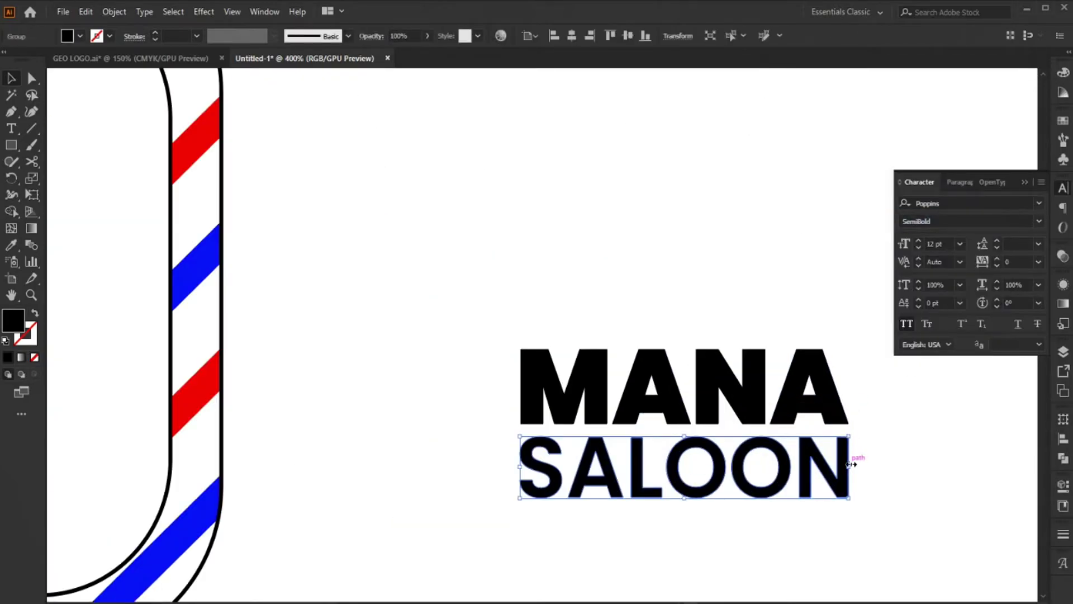
left_click_drag(894, 497, 806, 350)
scroll(782, 408, "down", 3)
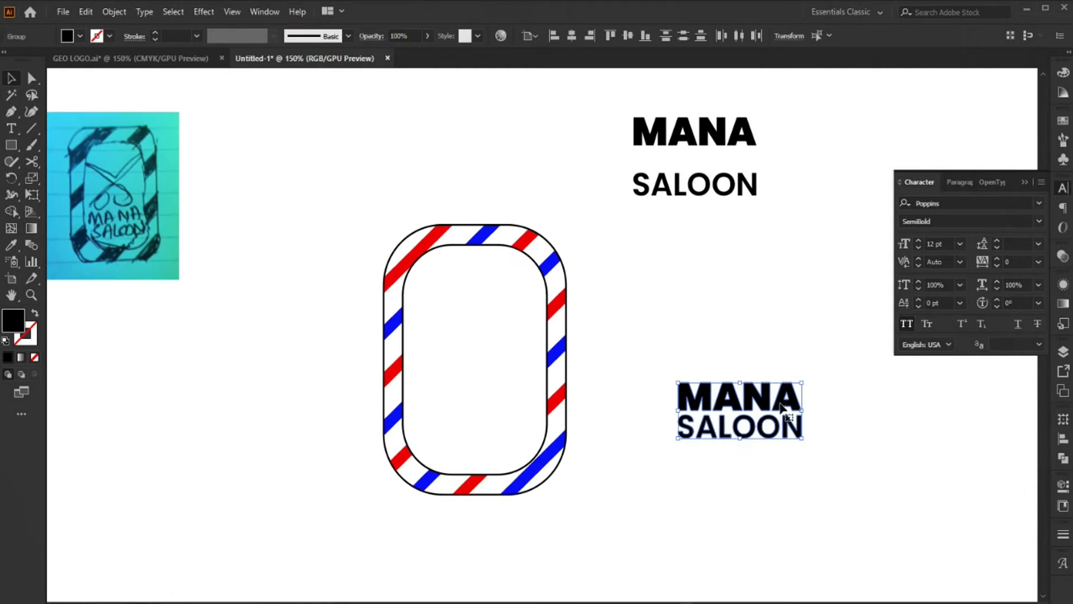
mouse_move(782, 408)
left_mouse_down()
mouse_move(499, 410)
mouse_move(554, 407)
left_mouse_up()
scroll(522, 416, "up", 2)
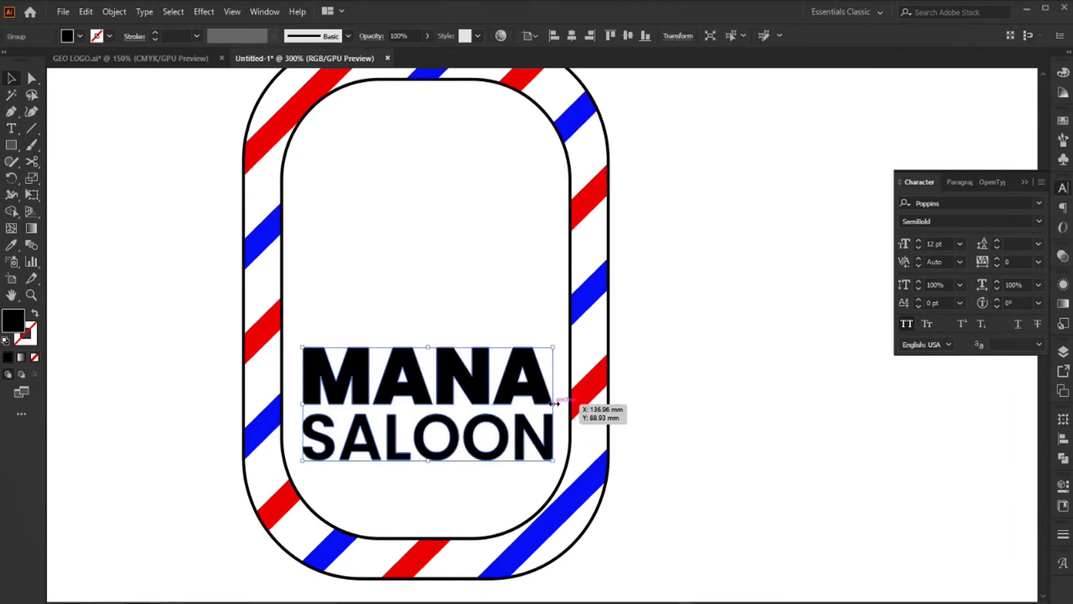
double_click(522, 384)
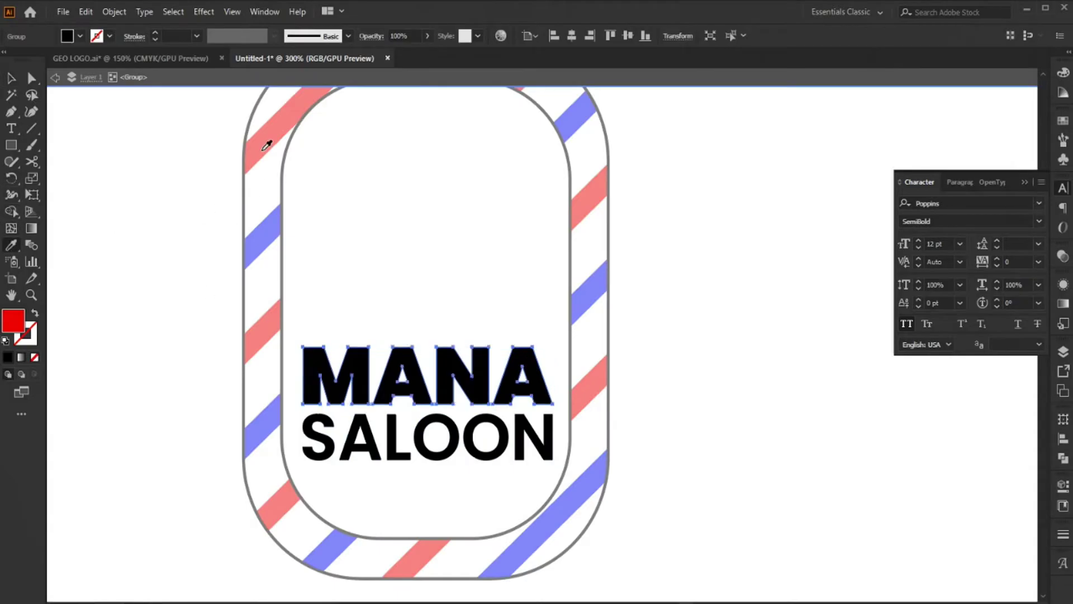
Fill MANA red, then make both A's blue.
left_click(267, 146)
key("a")
left_click(708, 456)
left_click(420, 383)
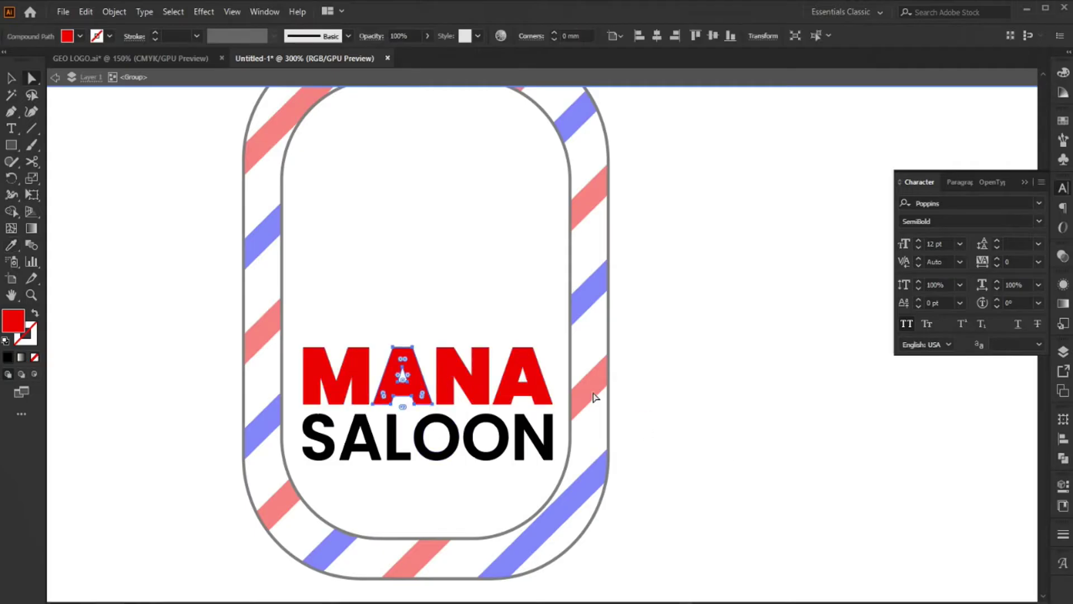
left_click(602, 296)
key("v")
left_click(510, 448)
Colour SALOON with the blue sampled from a stripe and exit the group.
key("i")
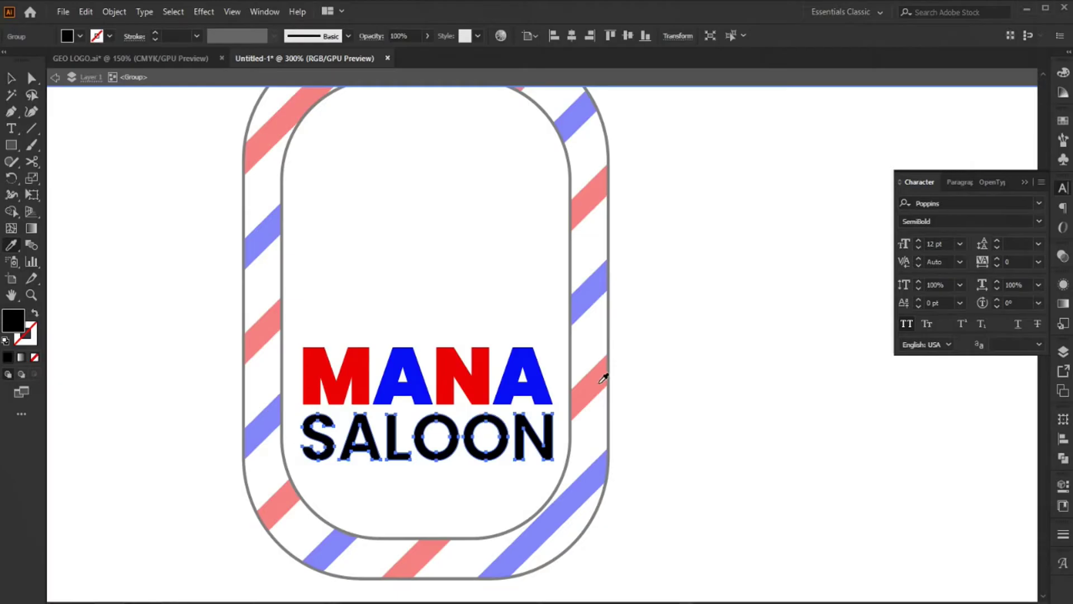
left_click(595, 468)
key("Escape")
scroll(642, 470, "up", 3)
key("ctrl+minus")
scroll(649, 462, "down", 2)
Duplicate SALOON beside the logo and retype it as SINCE 2001.
left_click_drag(695, 124, 695, 388)
triple_click(694, 386)
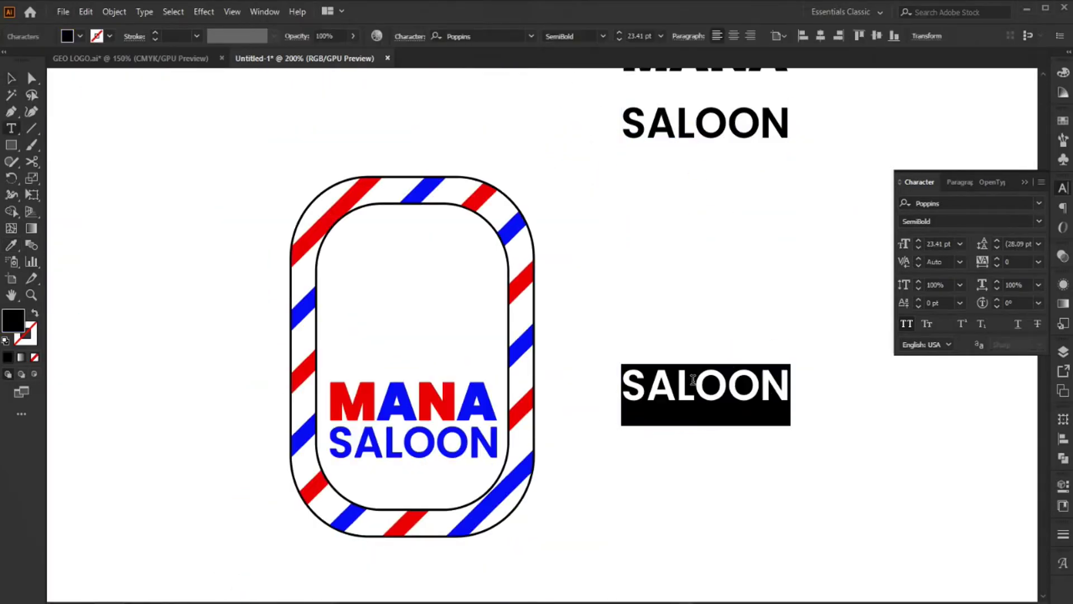
type("SINCE 2")
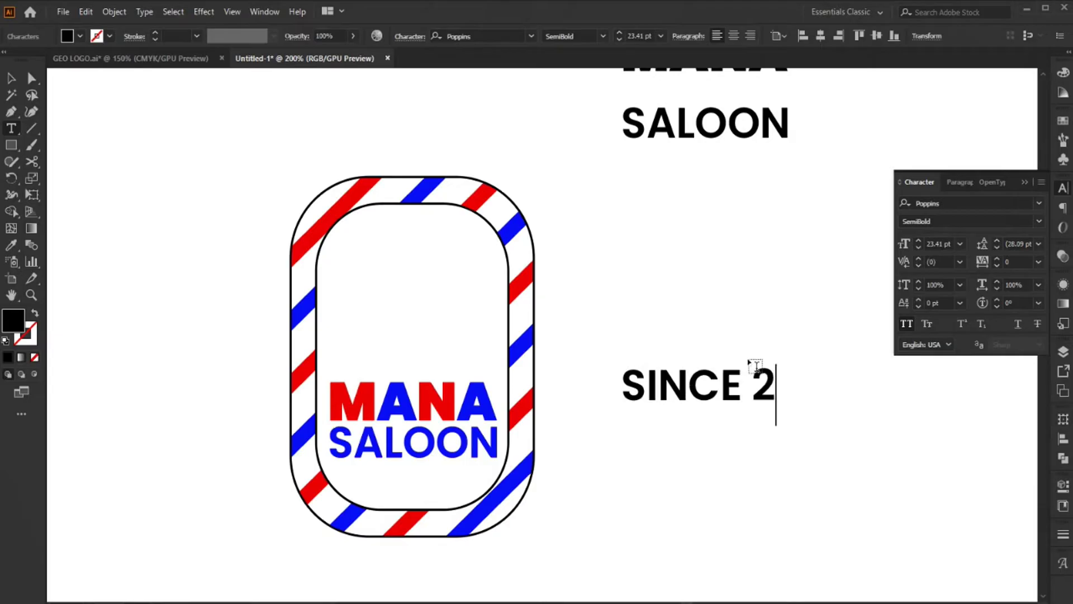
key("ctrl+a")
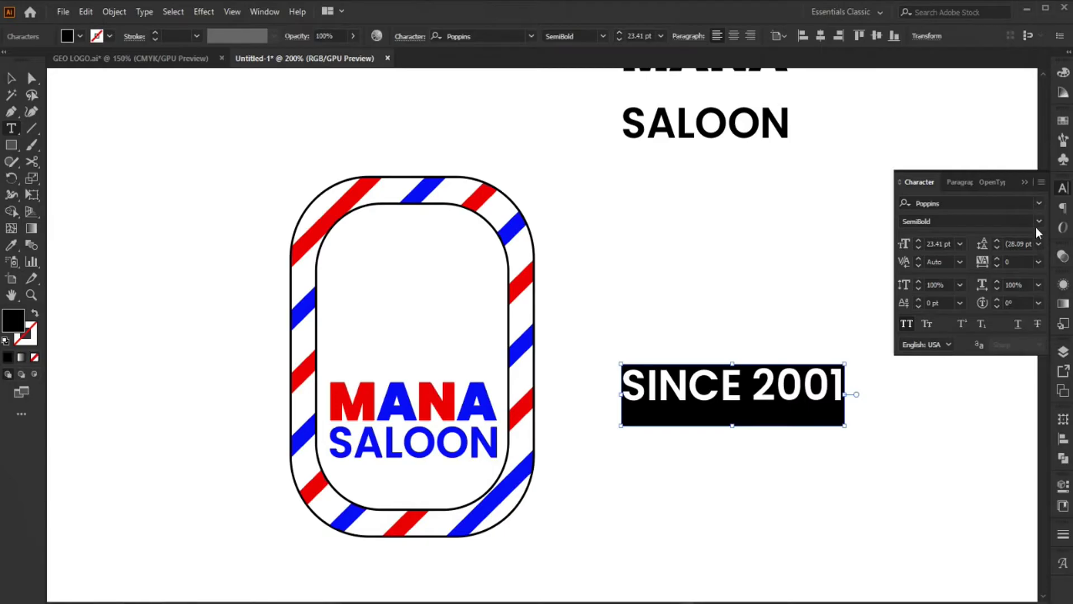
Set SINCE 2001 to Poppins Regular, 10 pt, tracking 200, and place it under SALOON.
left_click(1037, 223)
left_click(966, 323)
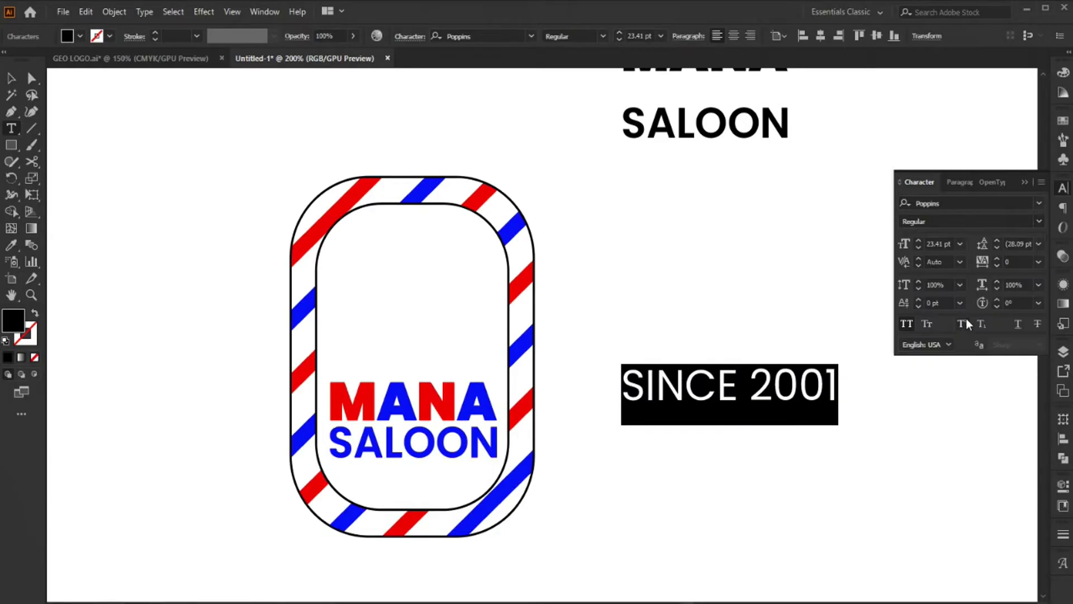
left_click(959, 246)
left_click(972, 395)
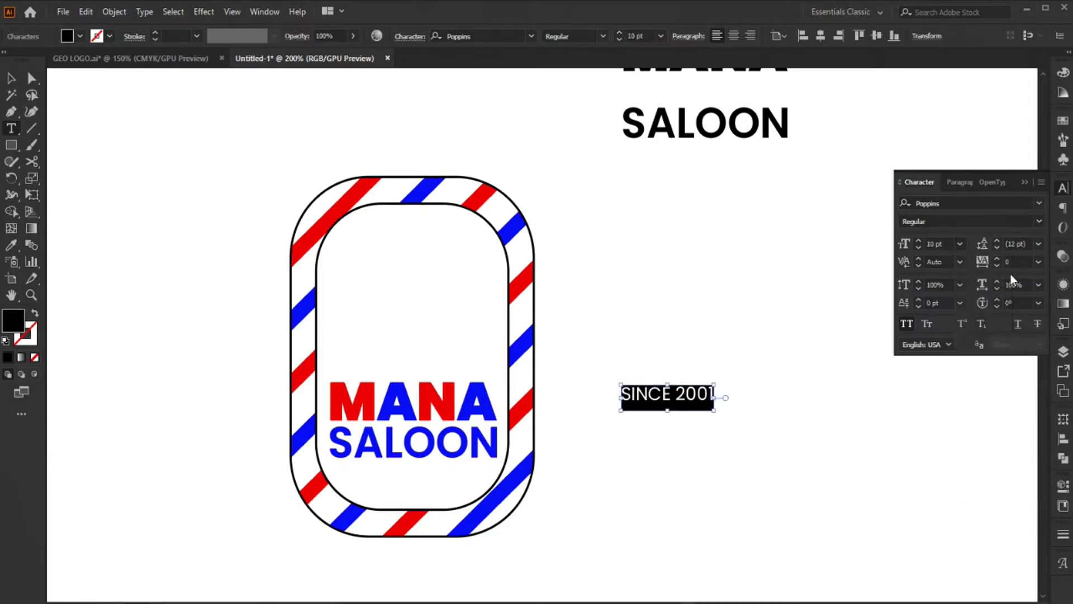
left_click(1038, 261)
left_click(1034, 473)
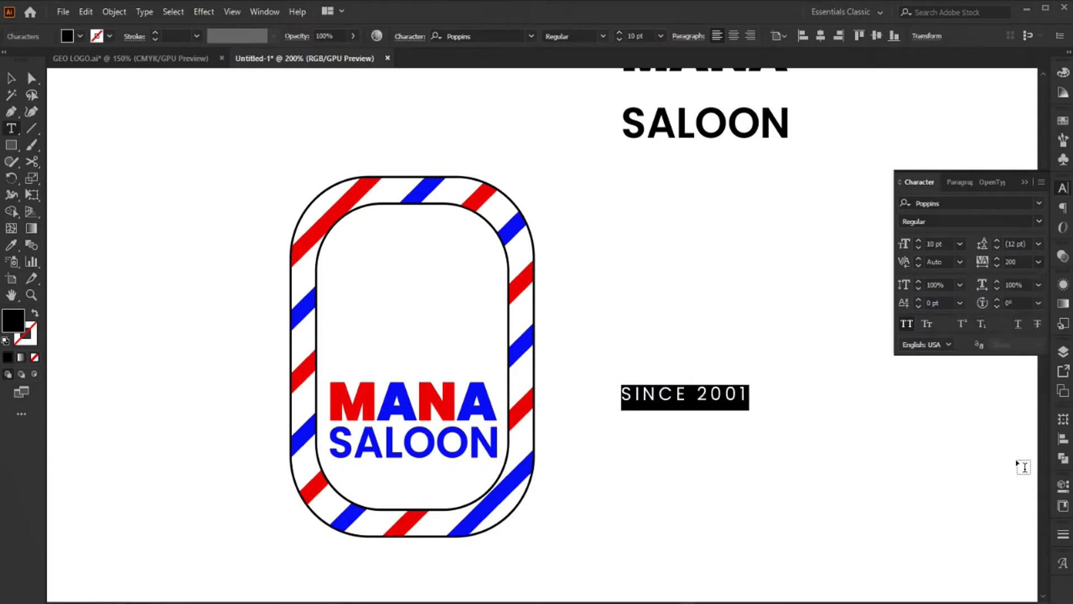
left_click(10, 80)
mouse_move(726, 400)
left_mouse_down()
mouse_move(450, 475)
mouse_move(476, 471)
left_mouse_up()
key("ctrl+equal")
key("ctrl+shift+a")
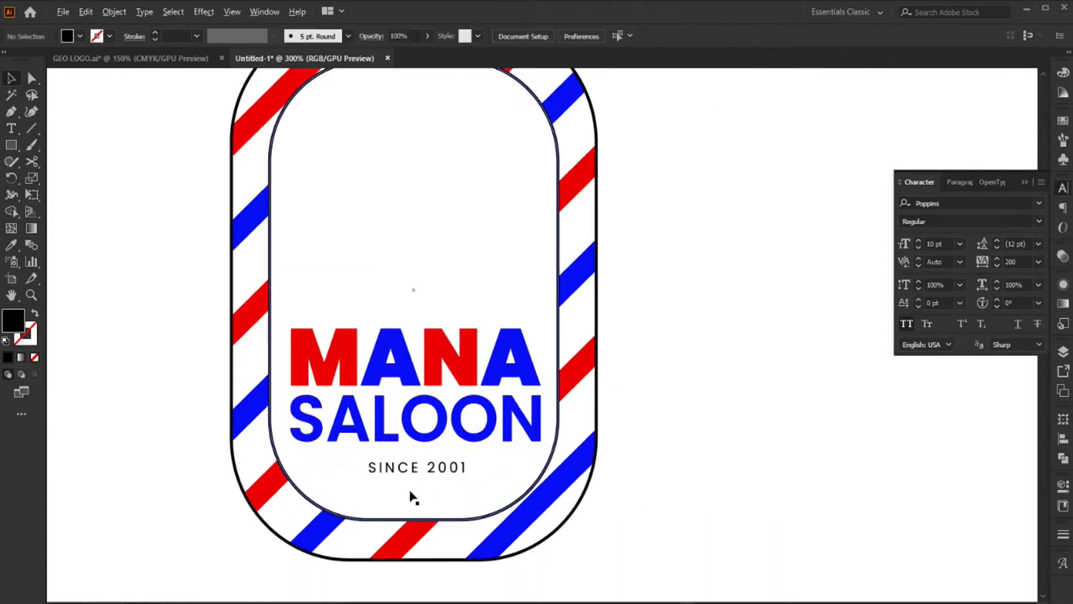
Centre SINCE 2001 horizontally on the inner rounded frame.
scroll(413, 496, "down", 3)
left_click(422, 372)
left_click(562, 308, "shift")
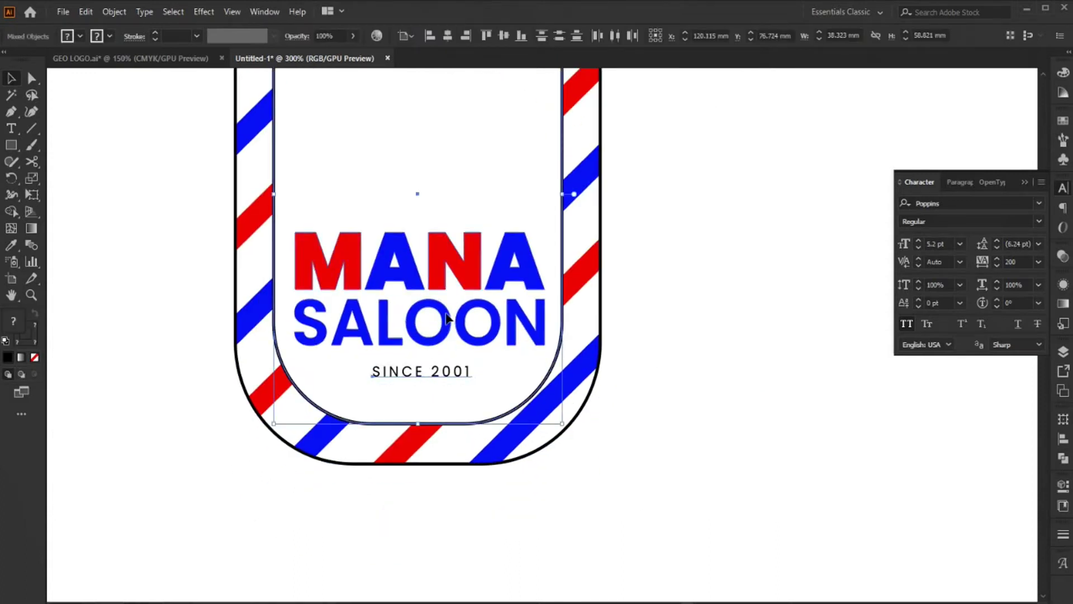
left_click(447, 36)
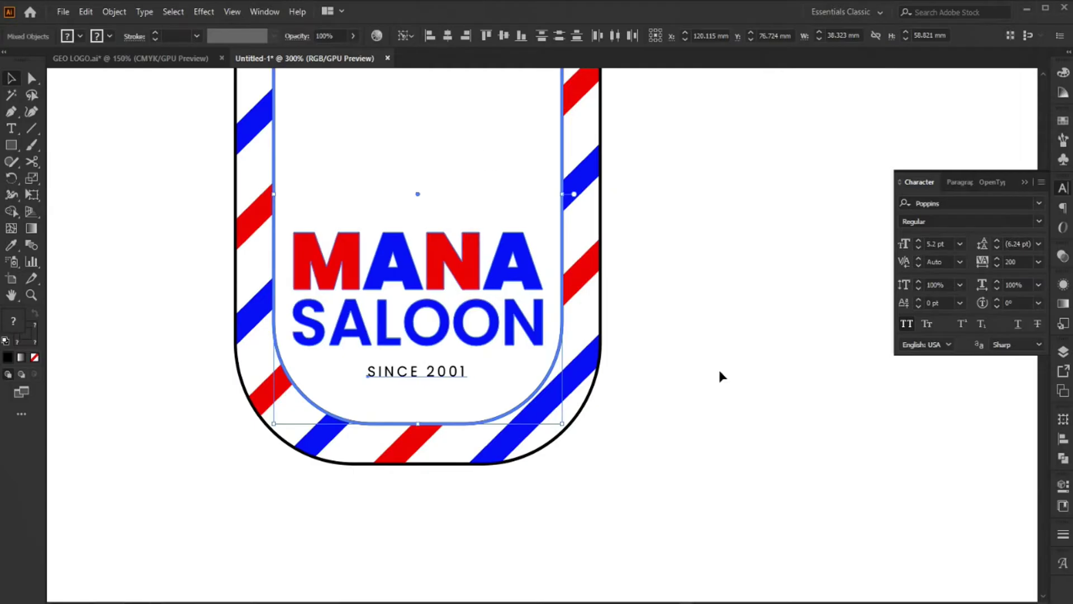
left_click(718, 367)
left_click(401, 369)
key("ctrl+equal")
key("ctrl+equal")
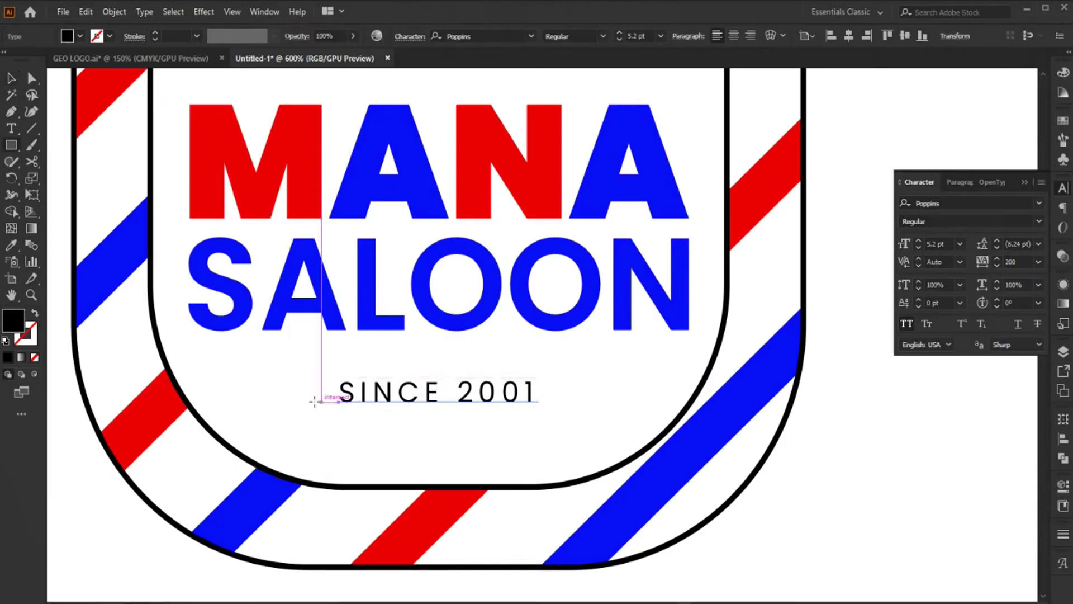
Draw a thin rectangular bar to the left of SINCE 2001.
key("m")
left_click_drag(339, 385, 530, 402)
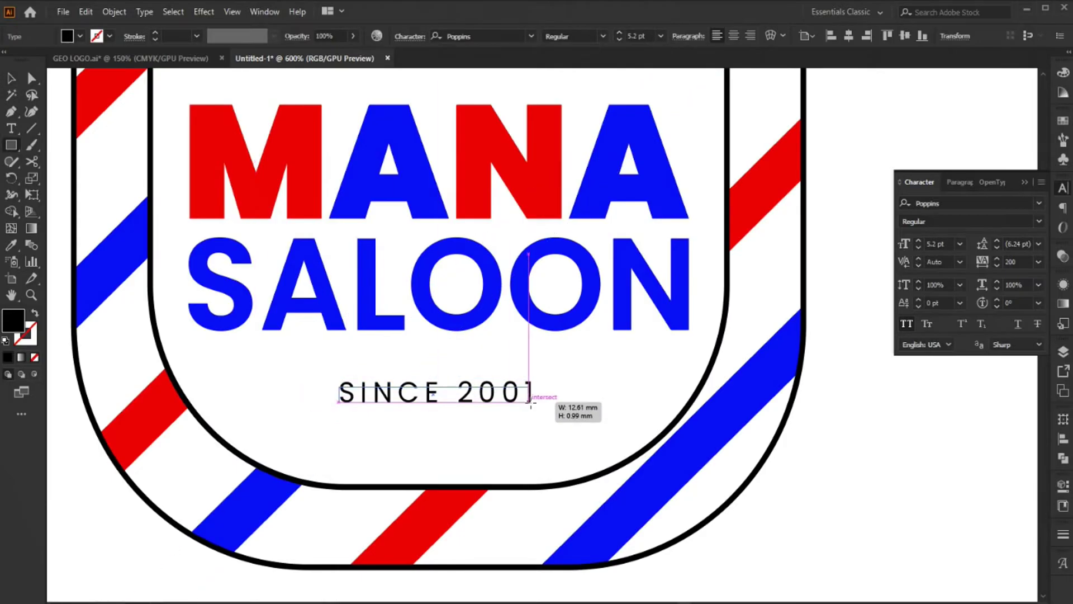
mouse_move(434, 392)
left_mouse_down()
mouse_move(306, 401)
mouse_move(332, 394)
left_mouse_up()
mouse_move(262, 401)
left_mouse_down()
mouse_move(261, 391)
mouse_move(557, 347)
mouse_move(529, 345)
mouse_move(559, 371)
left_mouse_up()
scroll(262, 391, "up", 2)
scroll(530, 343, "up", 1)
scroll(496, 347, "down", 1)
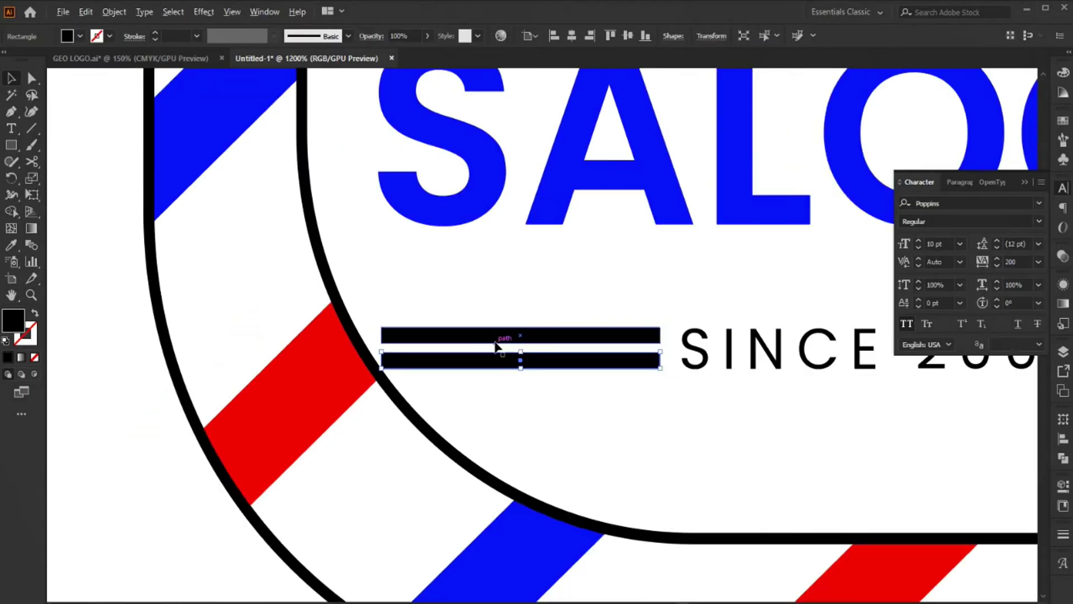
Colour the lower bar red and the upper bar blue by sampling the stripes.
key("i")
left_click(336, 386)
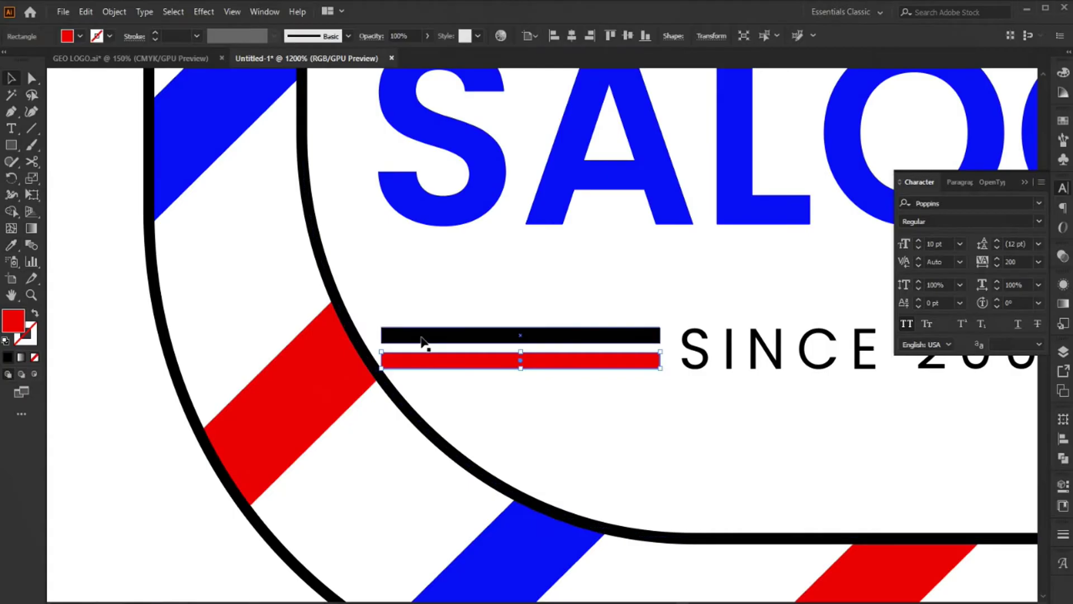
left_click(423, 341)
key("i")
left_click(467, 199)
Remove the black outline from the inner rounded frame.
left_click(486, 438)
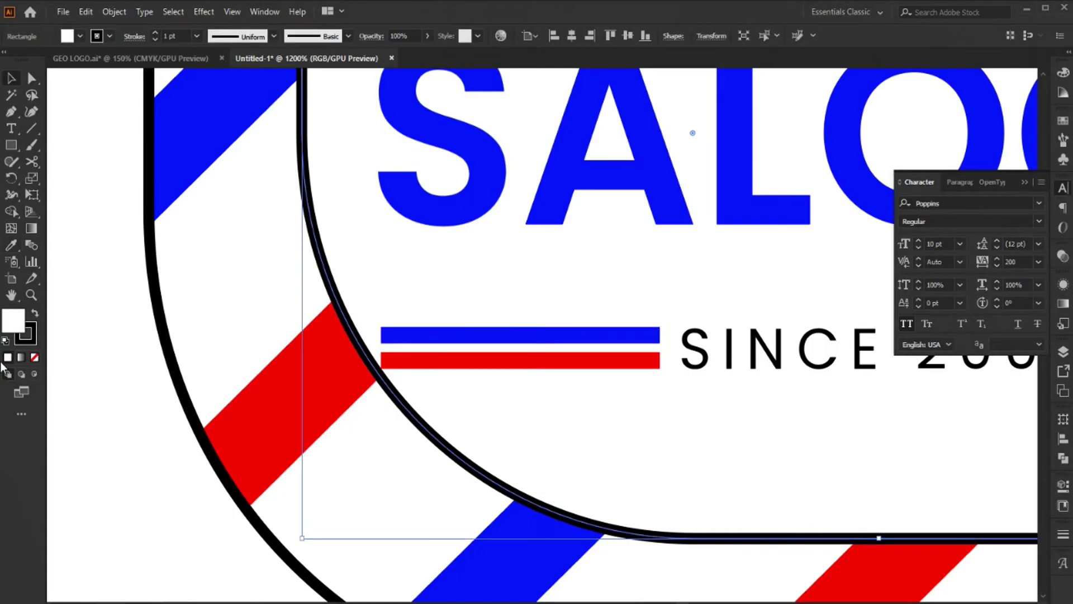
left_click(25, 333)
left_click(35, 360)
scroll(443, 374, "down", 5)
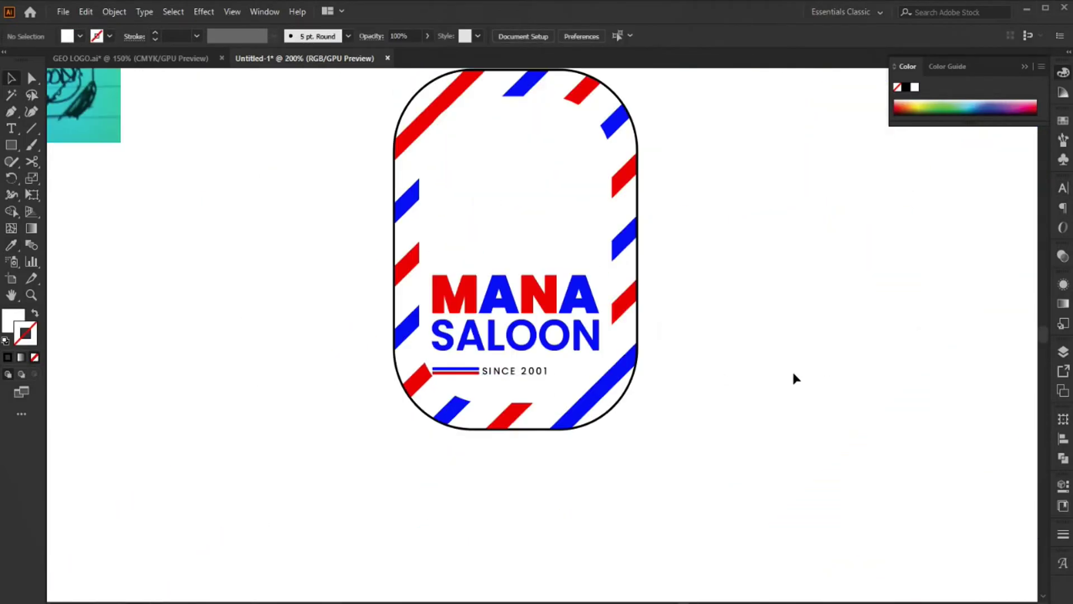
Change the selected inner frame's outline to bright blue in the Color Picker.
key("a")
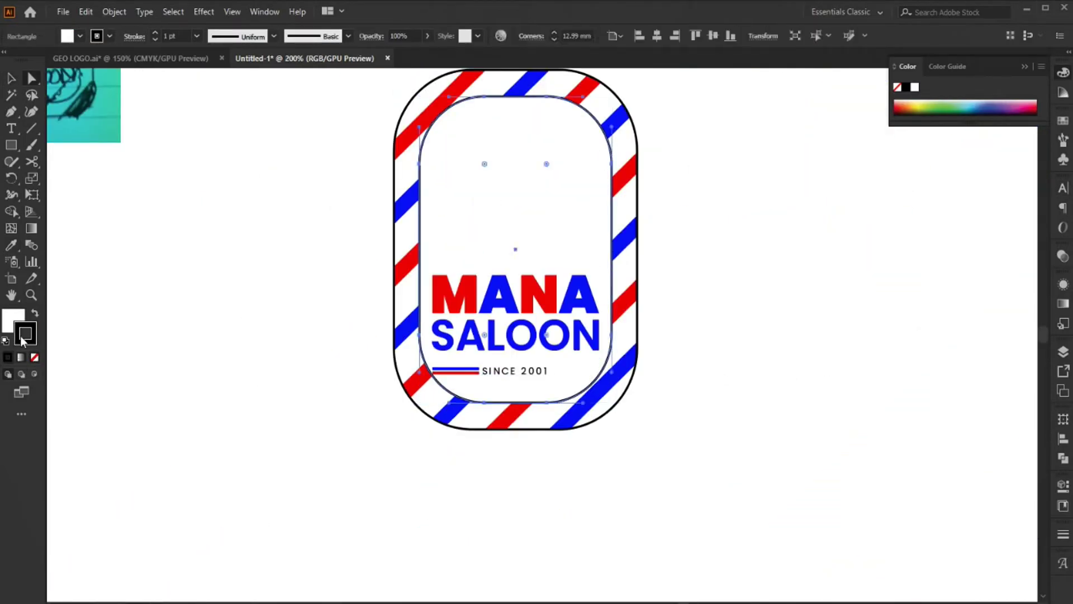
double_click(25, 333)
left_click(770, 227)
left_click(732, 176)
left_click(896, 174)
left_click(793, 246)
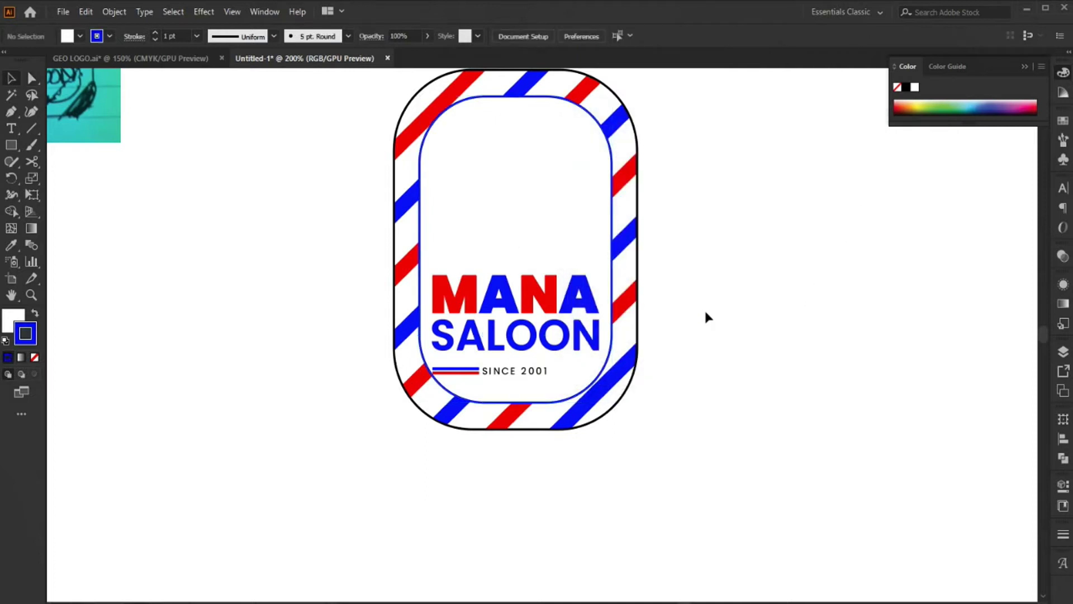
Give the outer frame the inner frame's blue outline using the Eyedropper, and remove its white fill.
left_click(640, 326)
key("i")
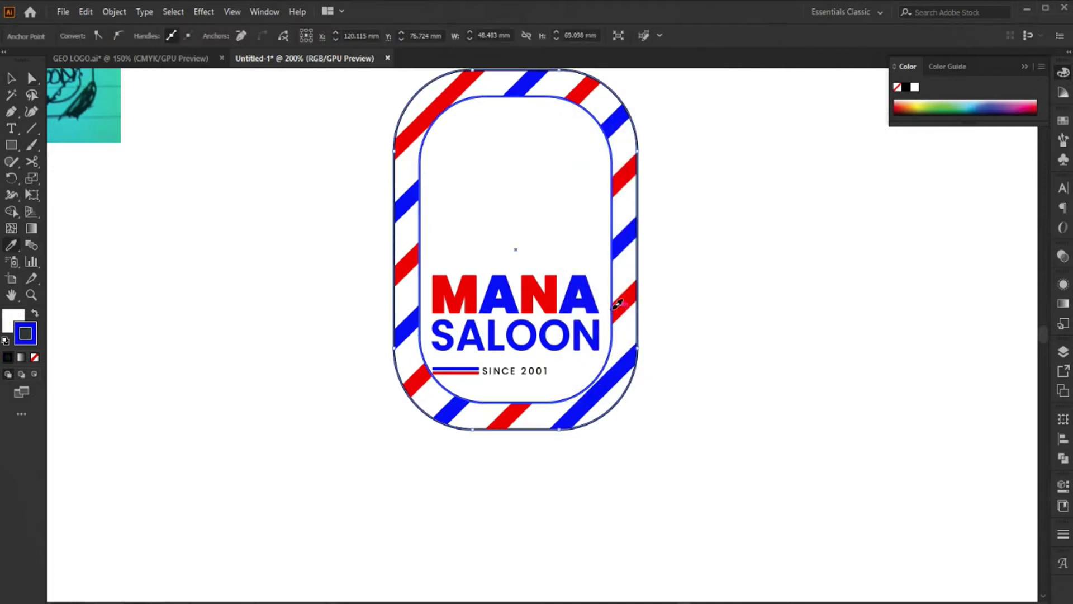
left_click(617, 303)
key("a")
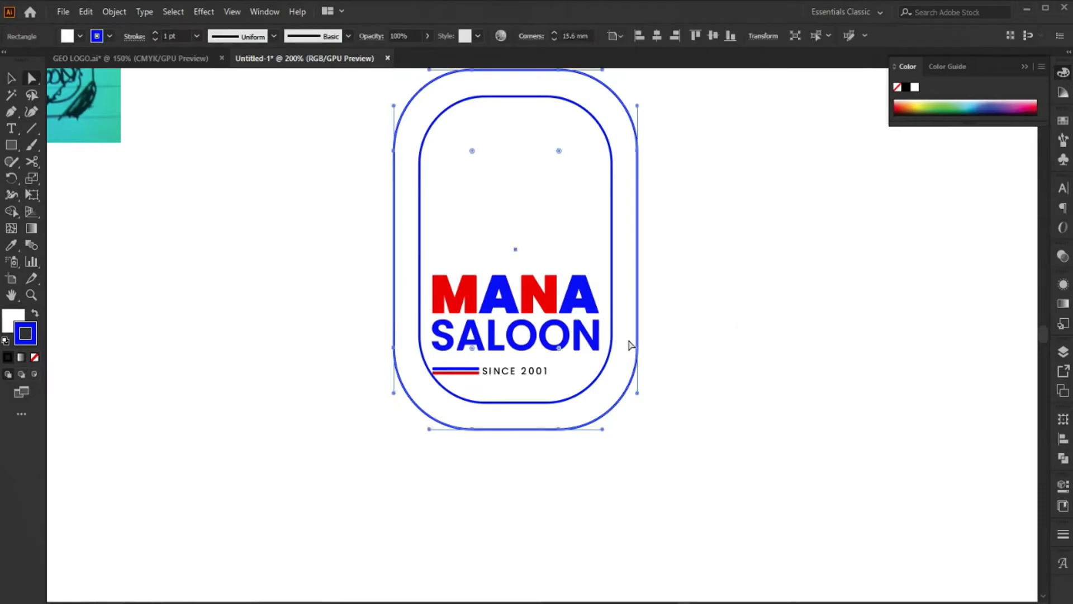
left_click(34, 357)
left_click(805, 366)
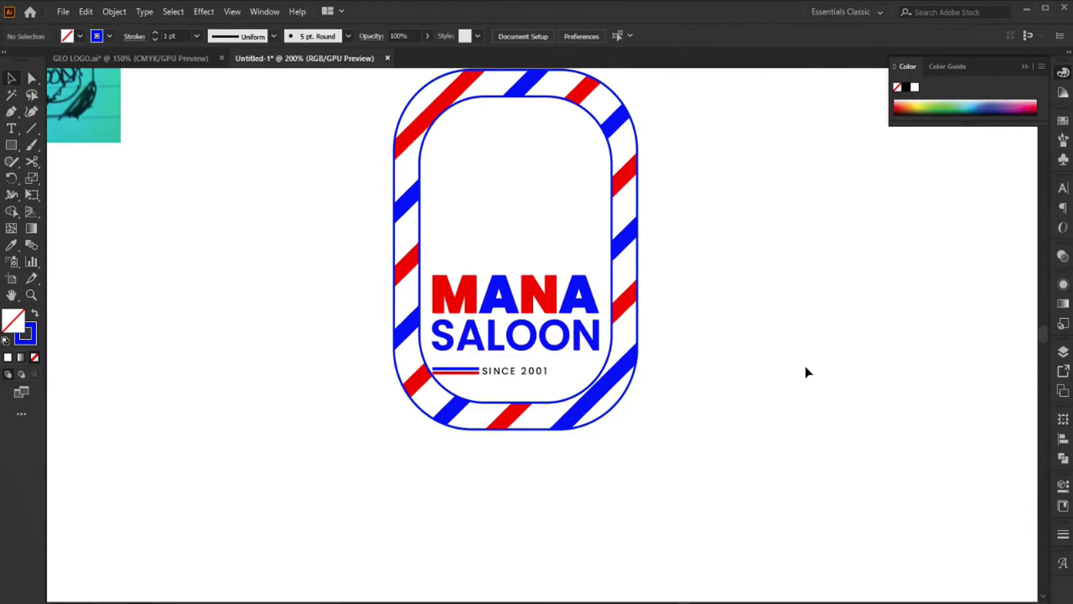
scroll(565, 347, "up", 3)
scroll(501, 384, "up", 2)
scroll(319, 369, "up", 5)
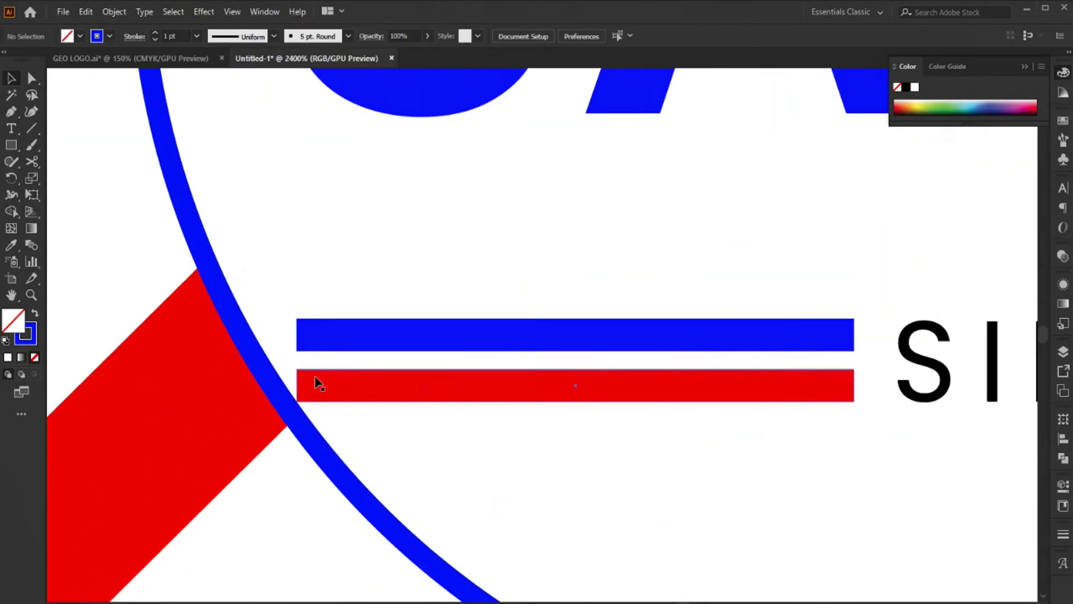
Stretch the blue and red bars left toward the frame and shape the blue bar's left corner.
left_click(319, 379)
left_click(315, 346, "shift")
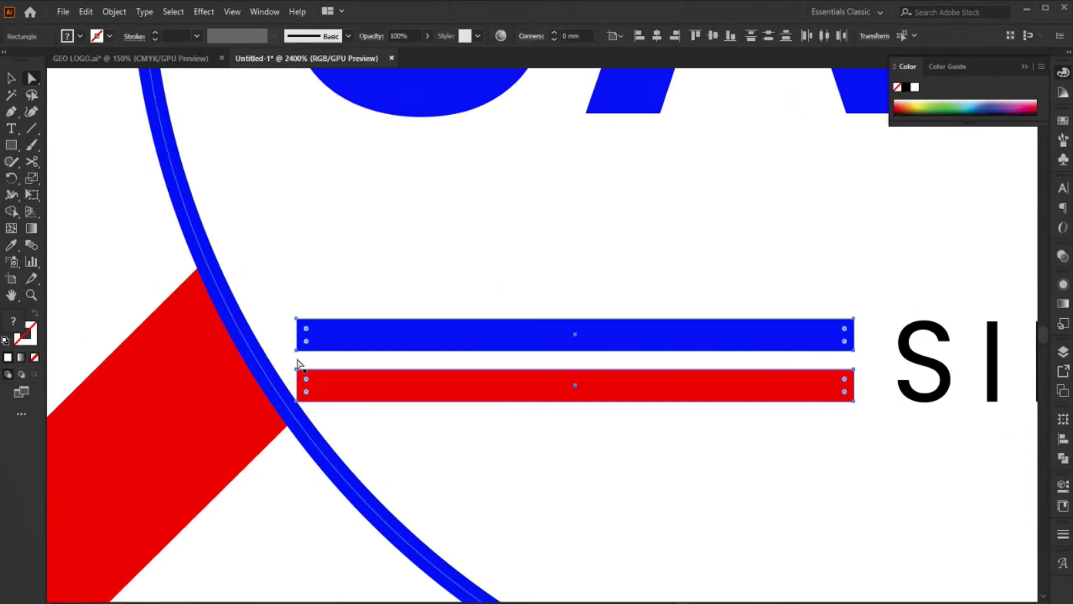
key("v")
left_click_drag(267, 363, 232, 363)
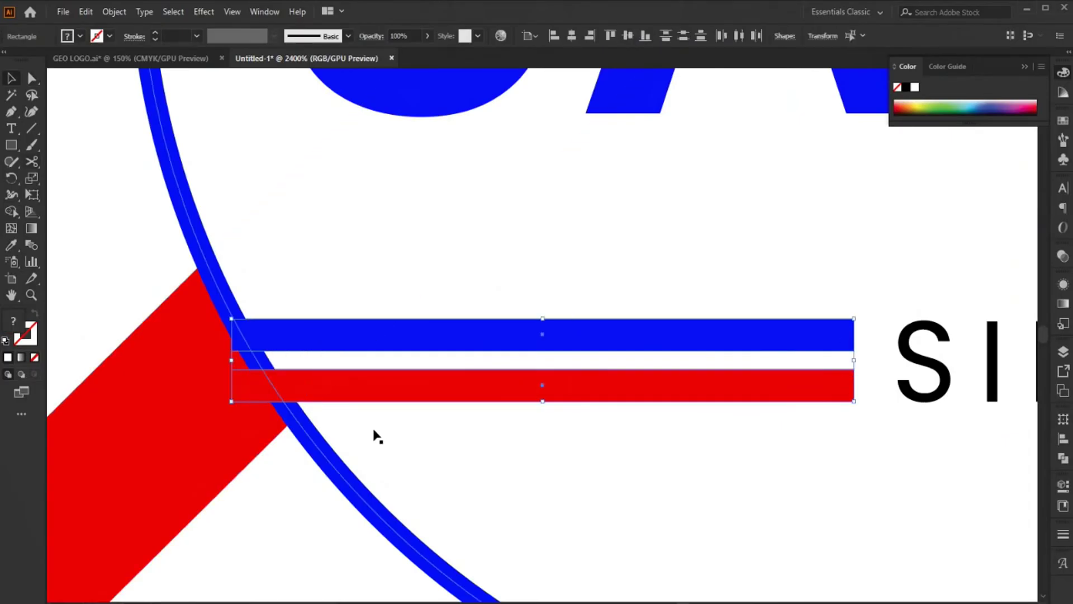
left_click(277, 348)
key("a")
left_click_drag(240, 341, 282, 341)
Shorten the red bar and slant its left end to meet the inner frame's curve.
left_click(287, 398)
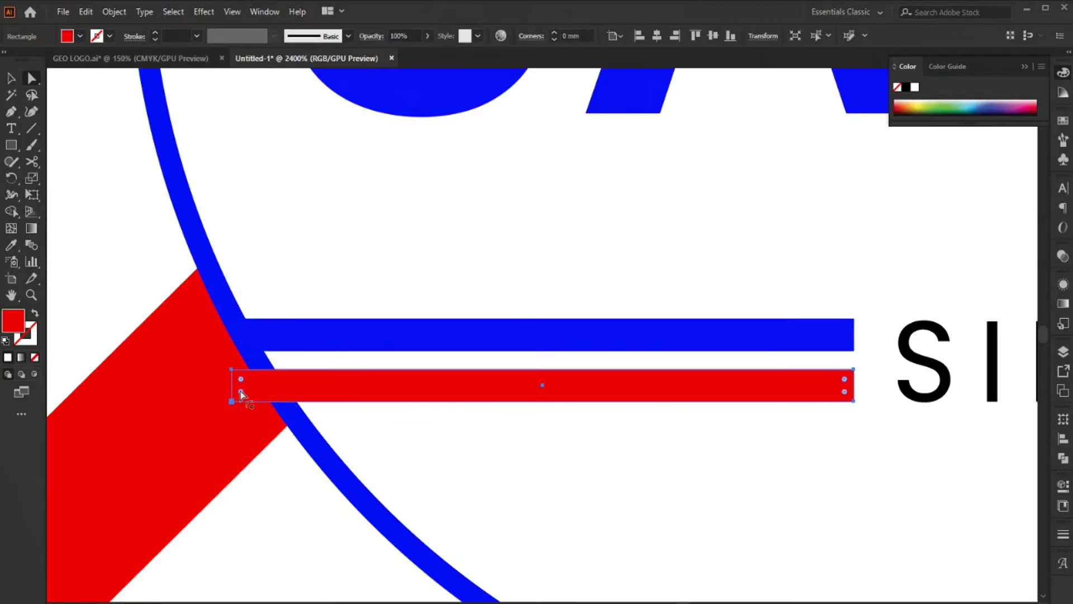
key("v")
left_click_drag(232, 390, 317, 383)
key("a")
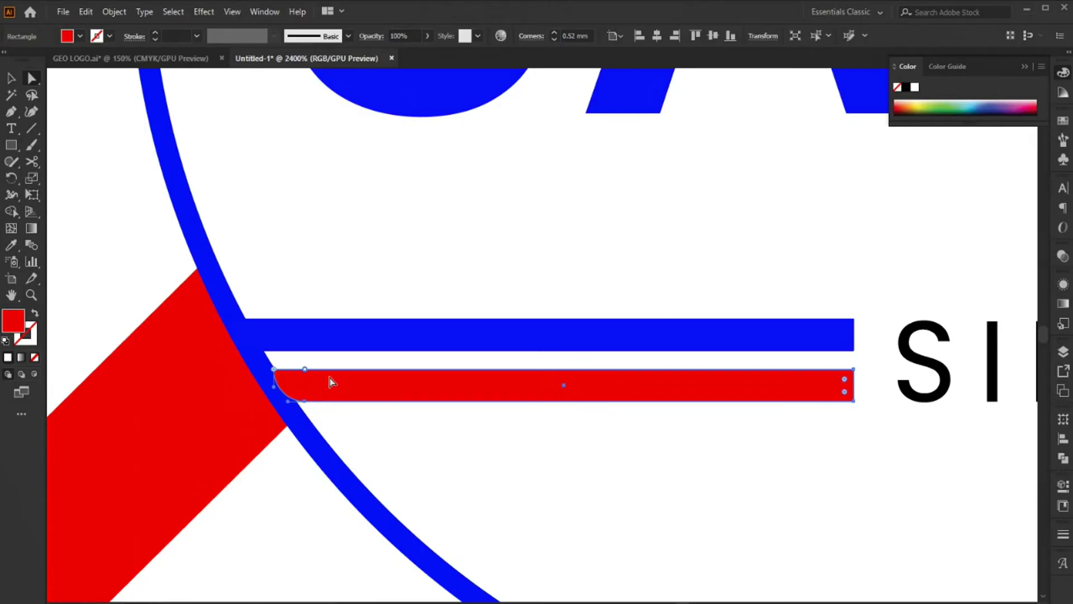
scroll(284, 383, "up", 3)
left_click_drag(266, 377, 329, 379)
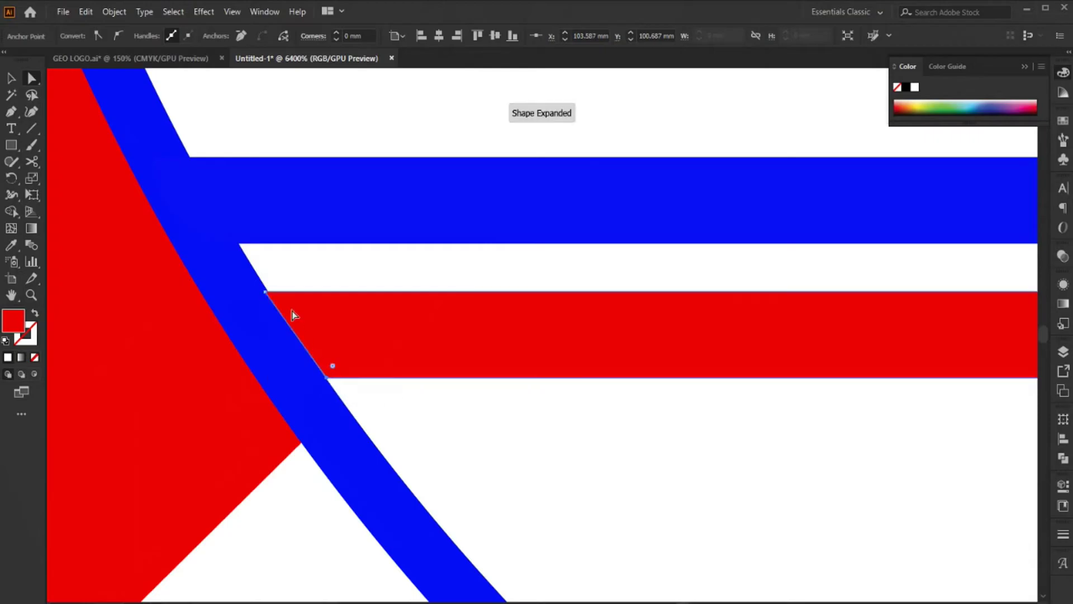
scroll(296, 316, "up", 3)
left_click_drag(284, 427, 290, 435)
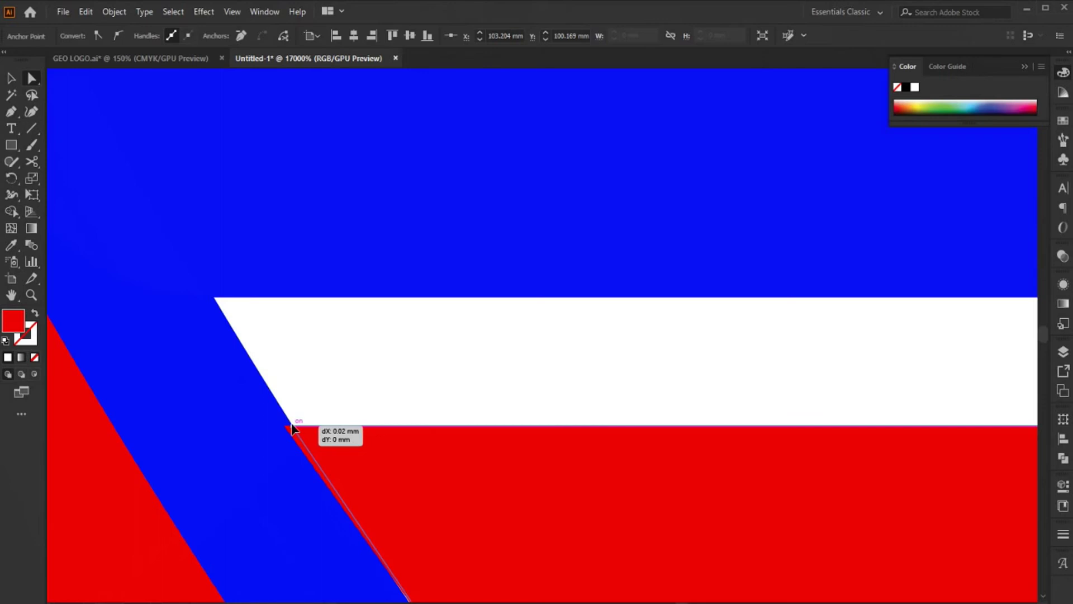
left_click_drag(291, 428, 291, 428)
scroll(292, 429, "down", 5)
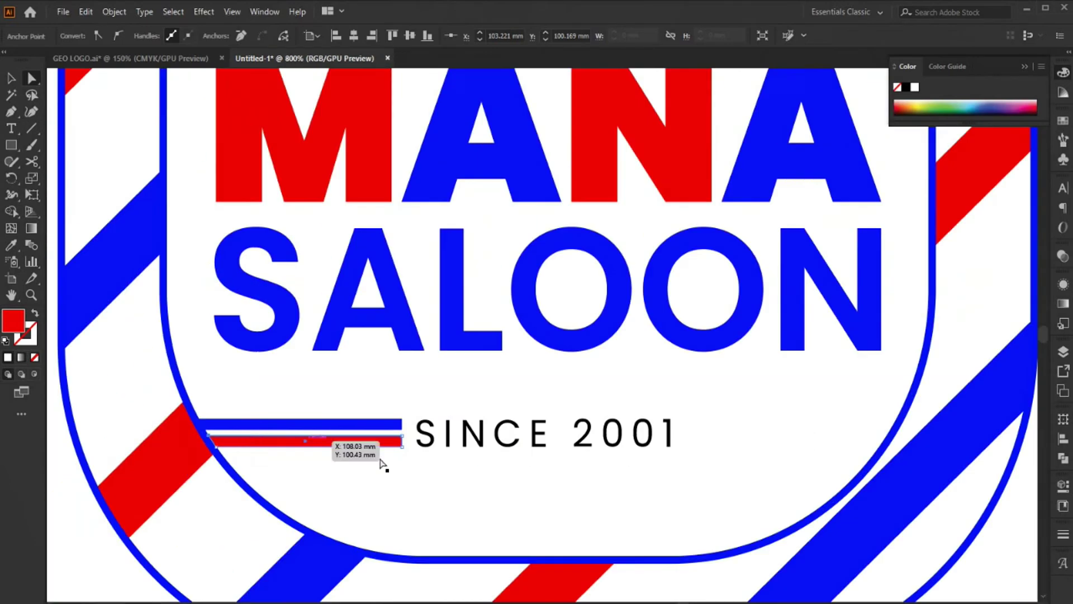
key("ctrl+shift+a")
scroll(385, 434, "down", 1)
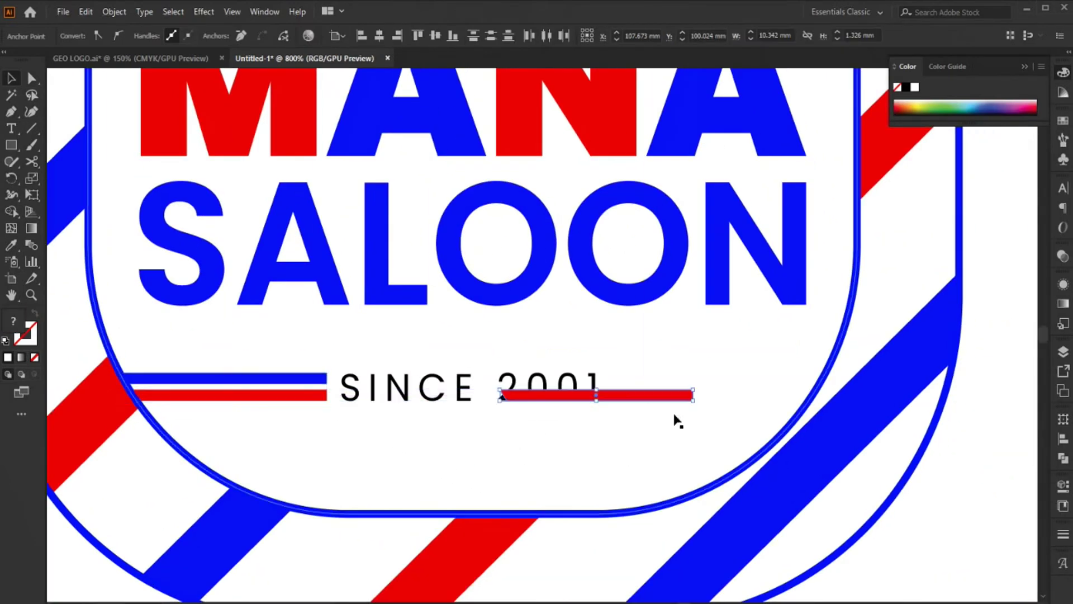
Copy the bar pair to the right of 2001, mirror it horizontally, and fit it against the frame.
key("v")
left_click_drag(305, 394, 788, 398)
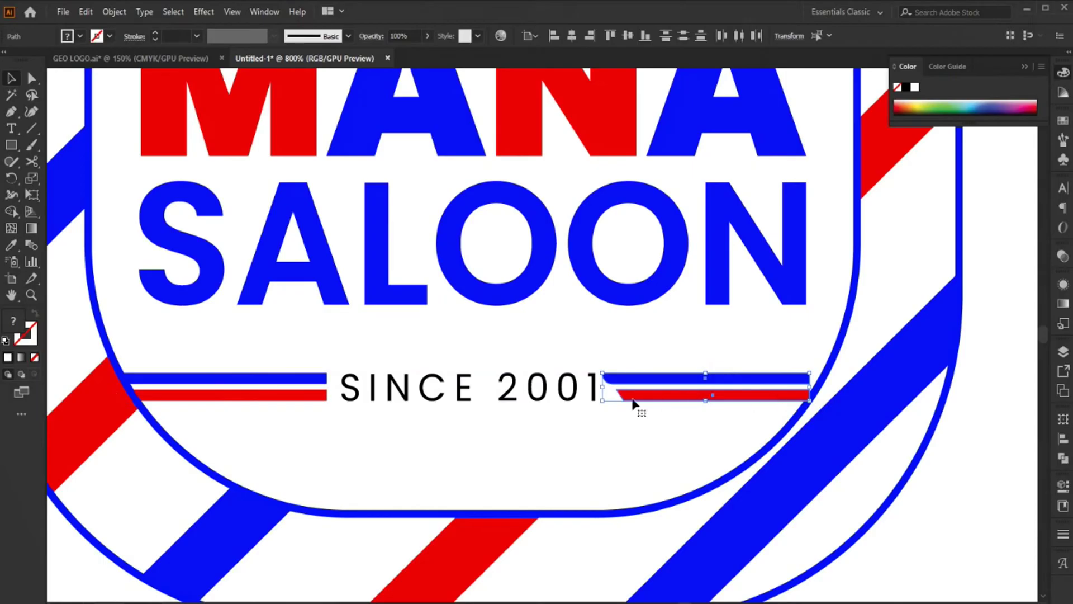
left_click_drag(602, 387, 809, 387)
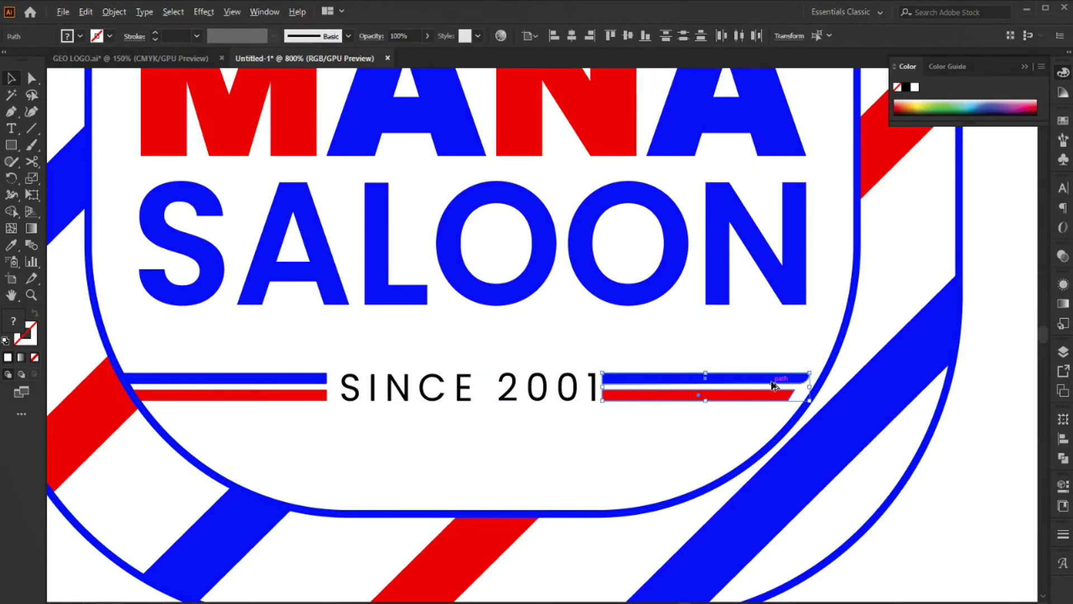
scroll(760, 385, "up", 1)
left_click_drag(800, 399, 801, 394)
scroll(855, 395, "up", 3)
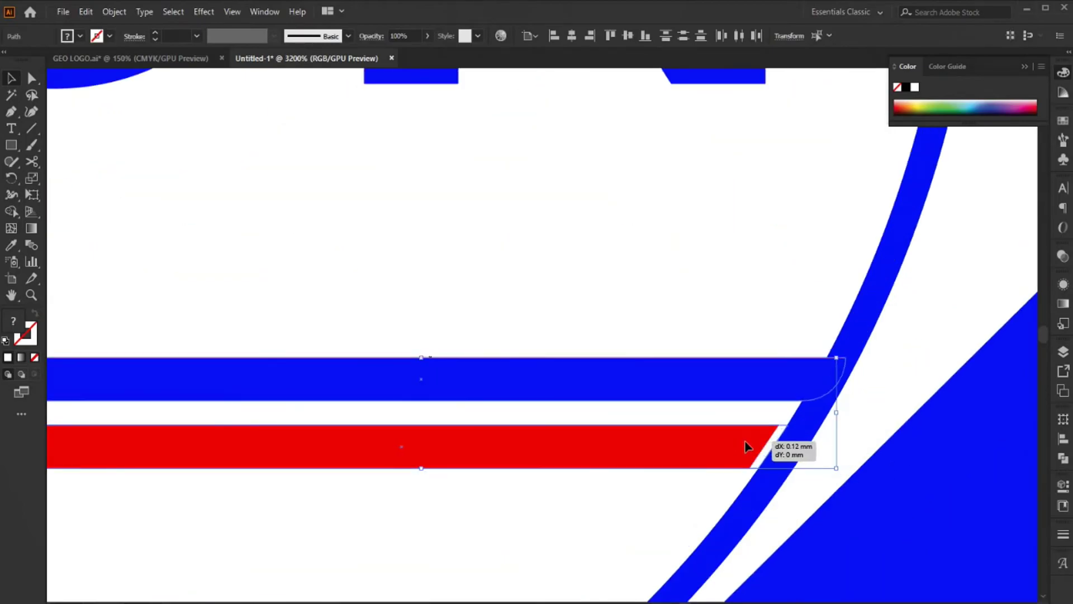
left_click_drag(745, 441, 745, 441)
scroll(744, 441, "down", 3)
scroll(955, 444, "down", 3)
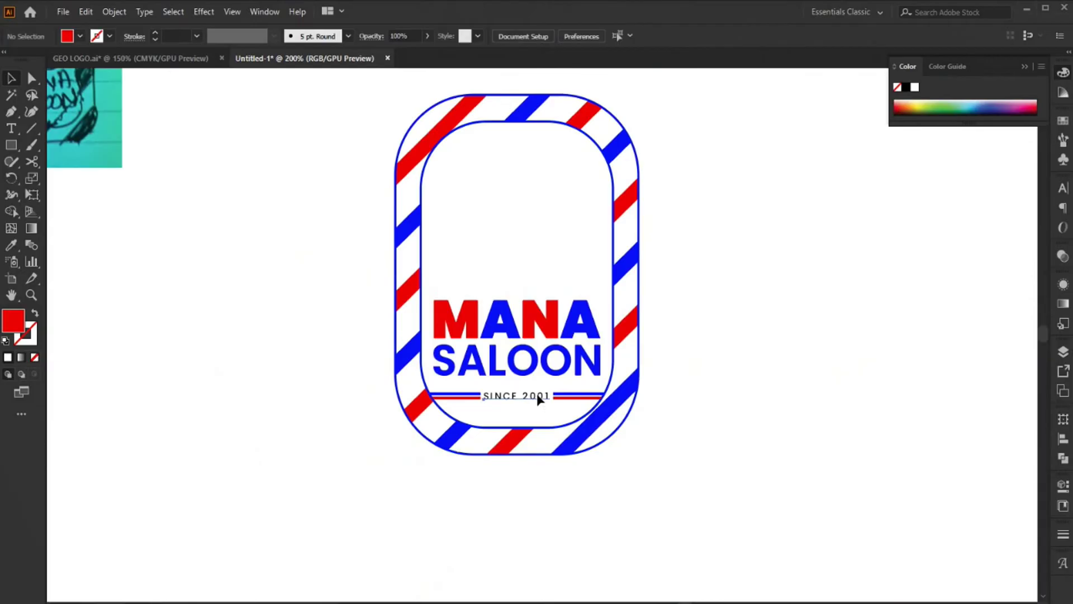
left_click(519, 287)
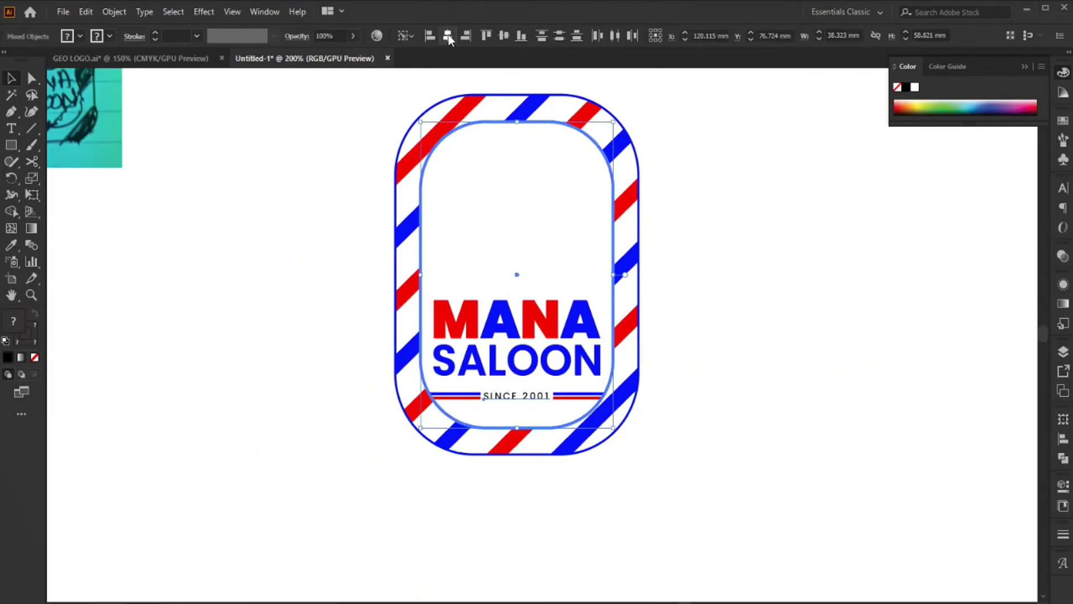
double_click(520, 394)
key("Escape")
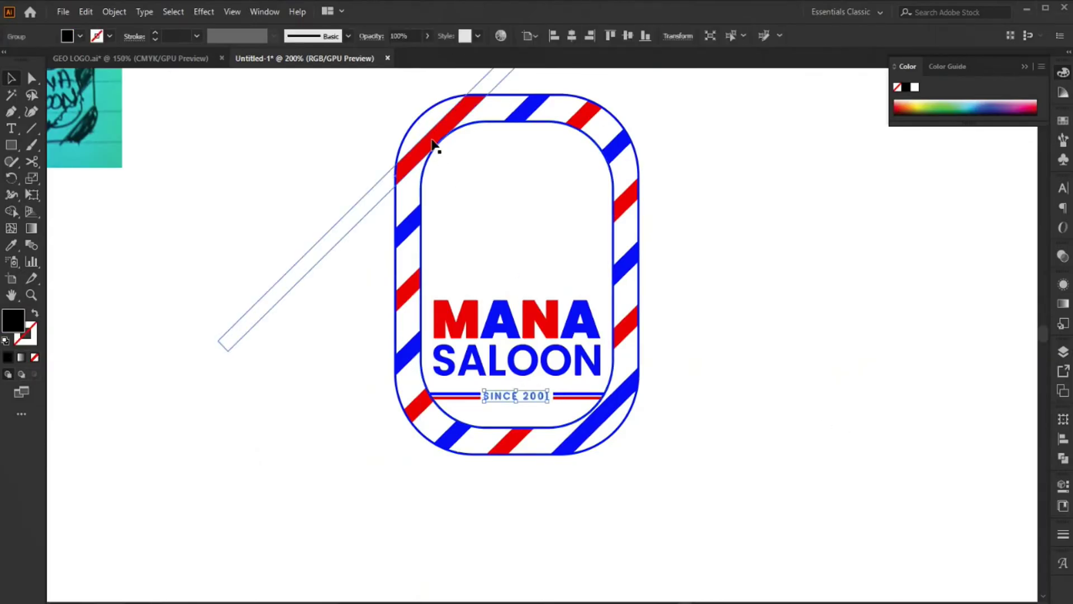
left_click(488, 175, "shift")
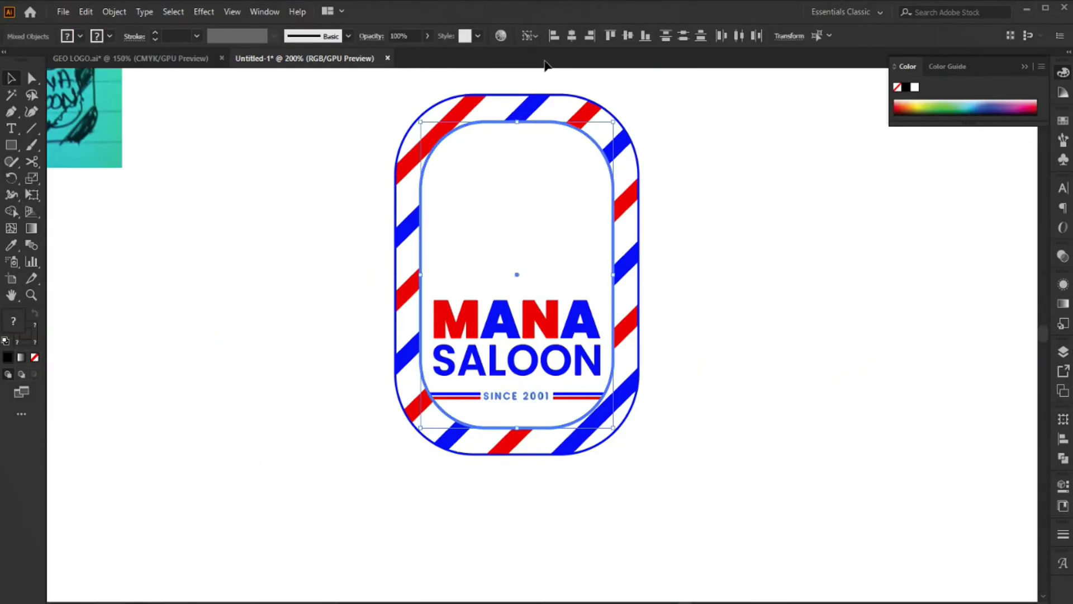
left_click(542, 399)
scroll(567, 381, "up", 5)
scroll(761, 392, "down", 2)
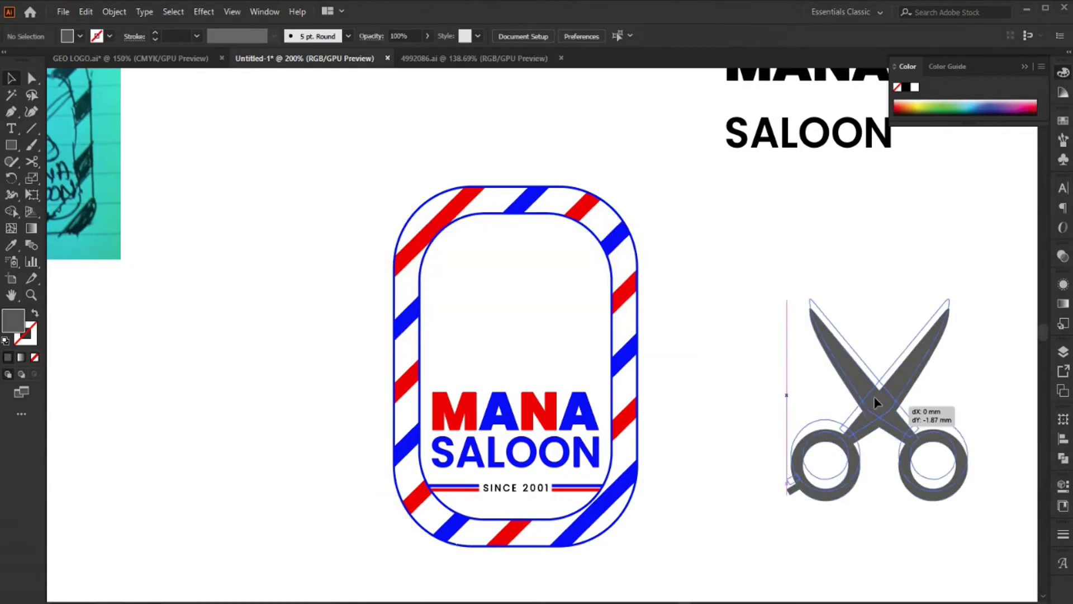
Move the scissors into the badge and scale them to fit above MANA SALOON.
left_click_drag(884, 425, 823, 321)
left_click_drag(815, 216, 815, 259)
mouse_move(746, 347)
left_mouse_down()
mouse_move(676, 346)
mouse_move(498, 313)
mouse_move(618, 311)
left_mouse_up()
left_click(843, 366)
left_click_drag(522, 308, 517, 347)
left_click_drag(584, 347, 559, 324)
mouse_move(857, 487)
left_mouse_down()
mouse_move(614, 367)
mouse_move(643, 383)
mouse_move(651, 370)
left_mouse_up()
left_click(643, 375)
Shrink the scissors slightly from top and bottom and recolour them with SALOON's black.
left_click(625, 293)
left_click_drag(639, 274, 638, 282)
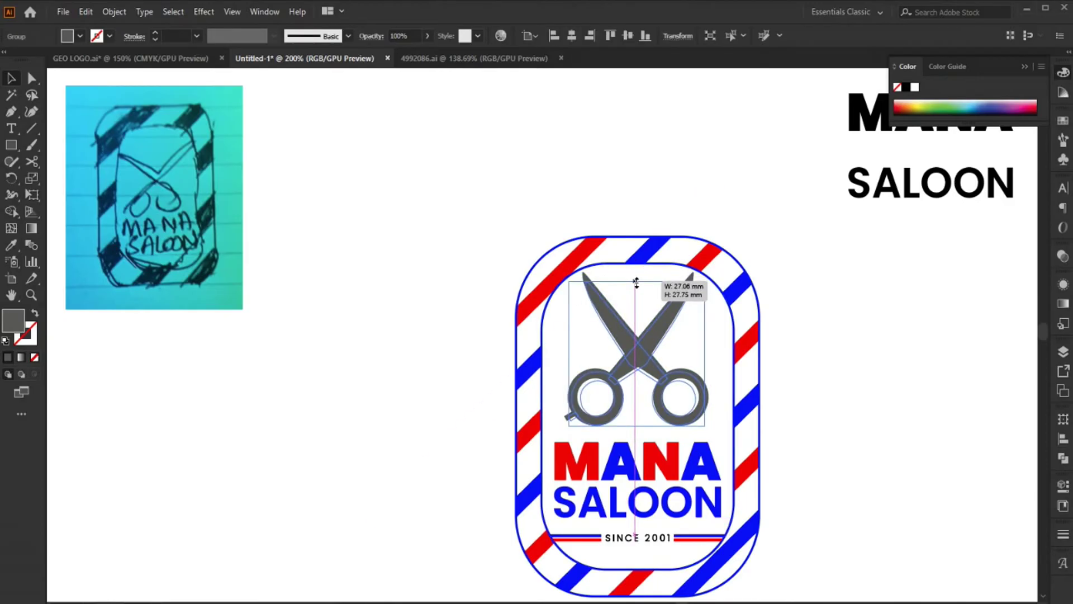
left_click_drag(638, 427, 638, 420)
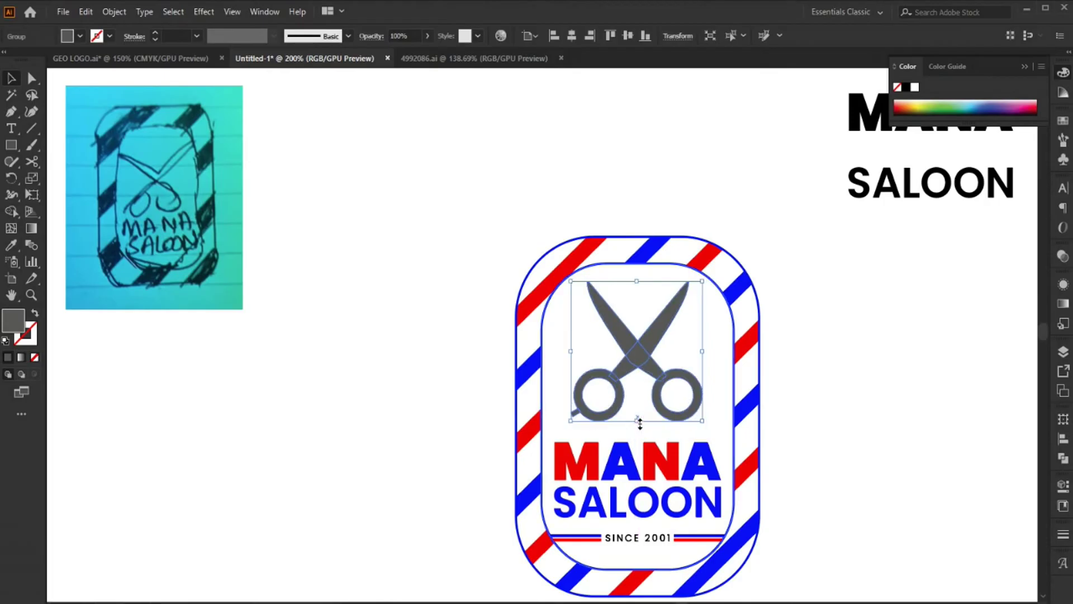
key("i")
left_click(885, 172)
key("v")
left_click(855, 407)
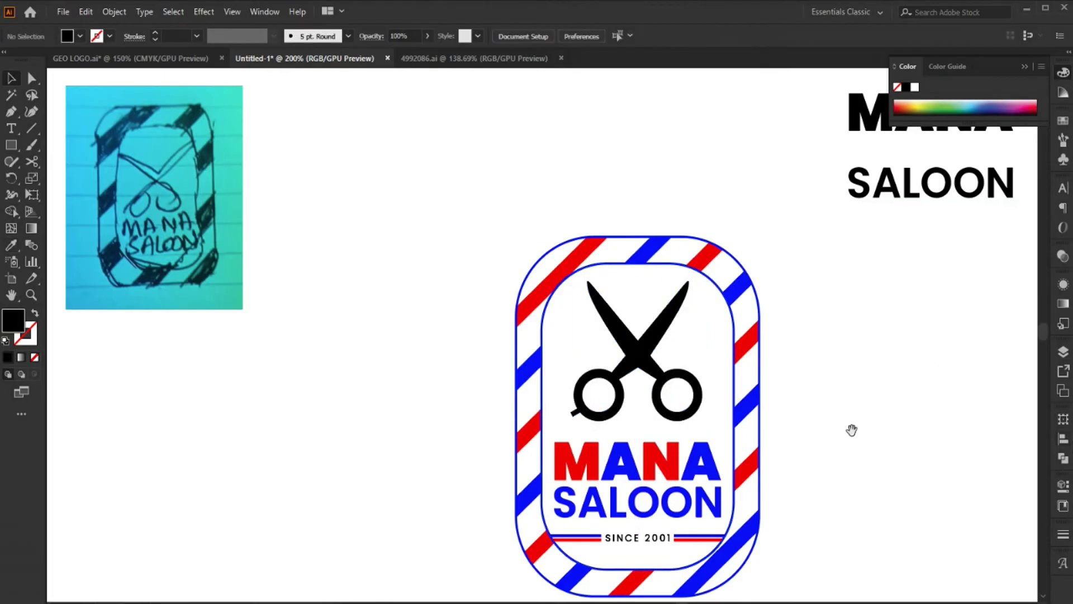
Scale the MANA SALOON lettering slightly smaller.
left_click_drag(850, 431, 768, 398)
left_click(695, 482)
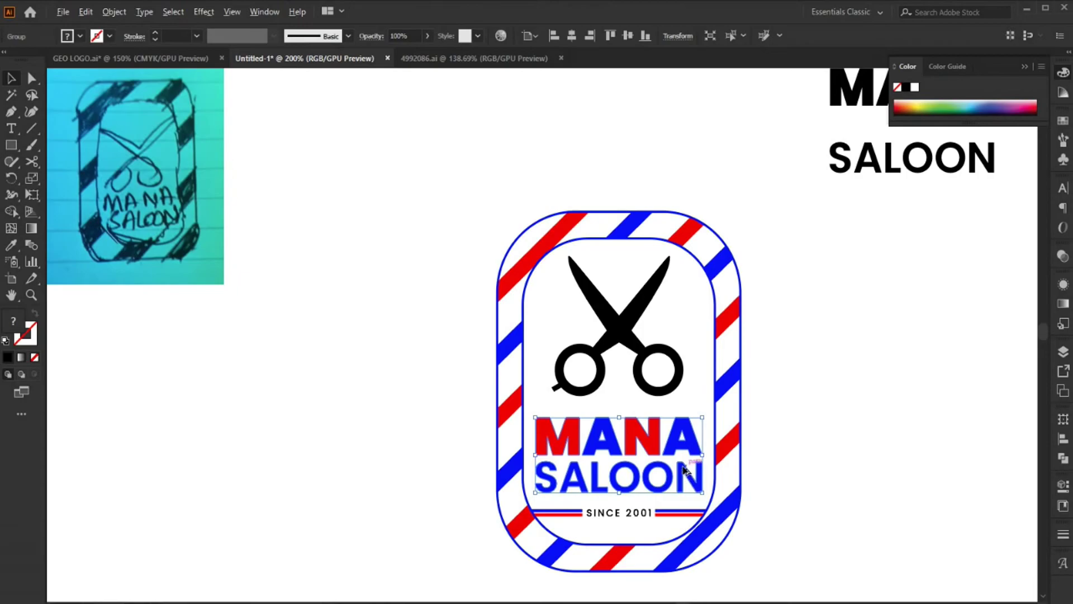
key("ctrl+equal")
left_click_drag(715, 449, 721, 447)
left_click(785, 471)
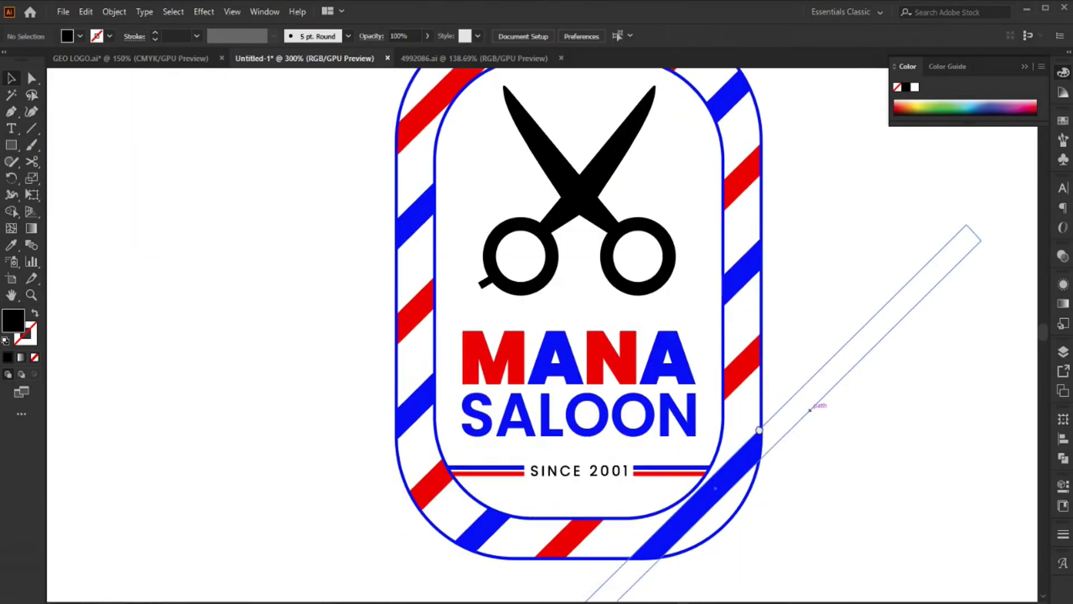
key("ctrl+minus")
left_click_drag(747, 447, 727, 449)
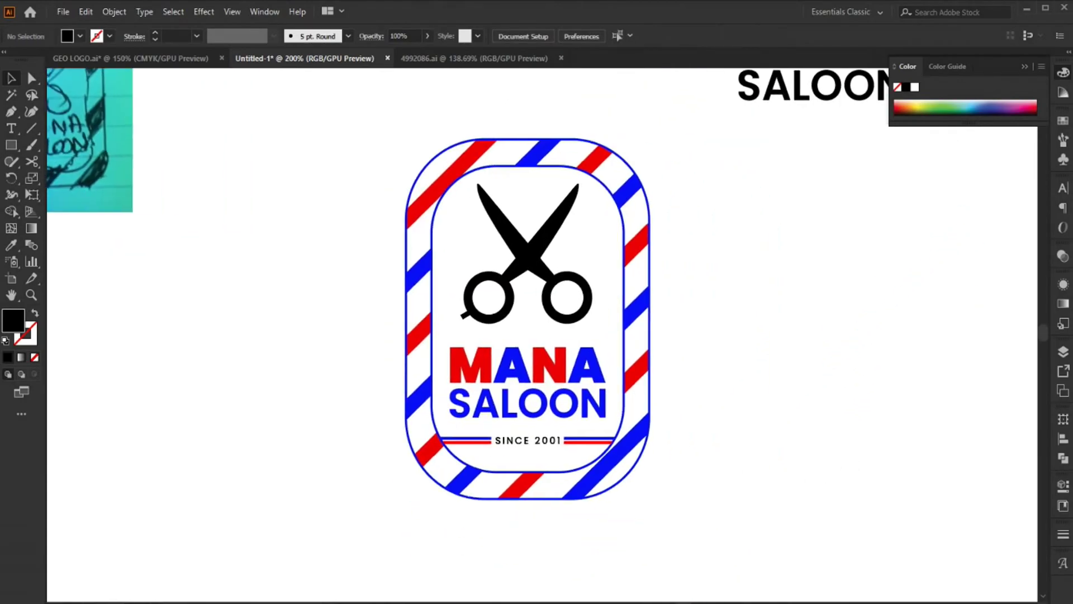
left_click(488, 439)
key("ctrl+equal")
key("ctrl+equal")
key("ctrl+equal")
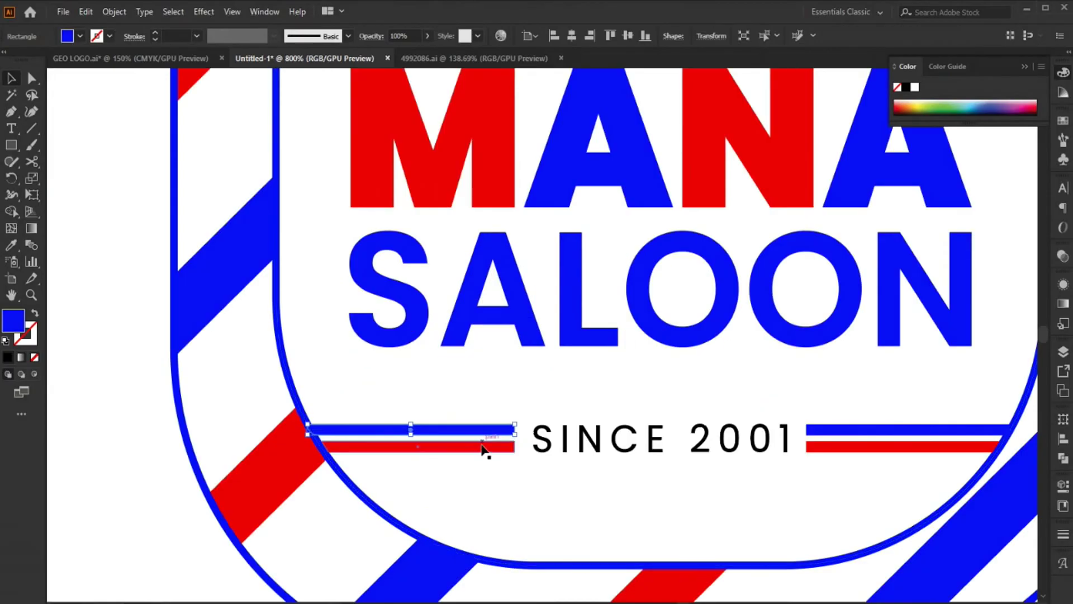
Delete the blue and red lines on both sides of SINCE 2001.
key("Delete")
left_click(485, 447)
key("Delete")
left_click(891, 444)
key("Delete")
key("Delete")
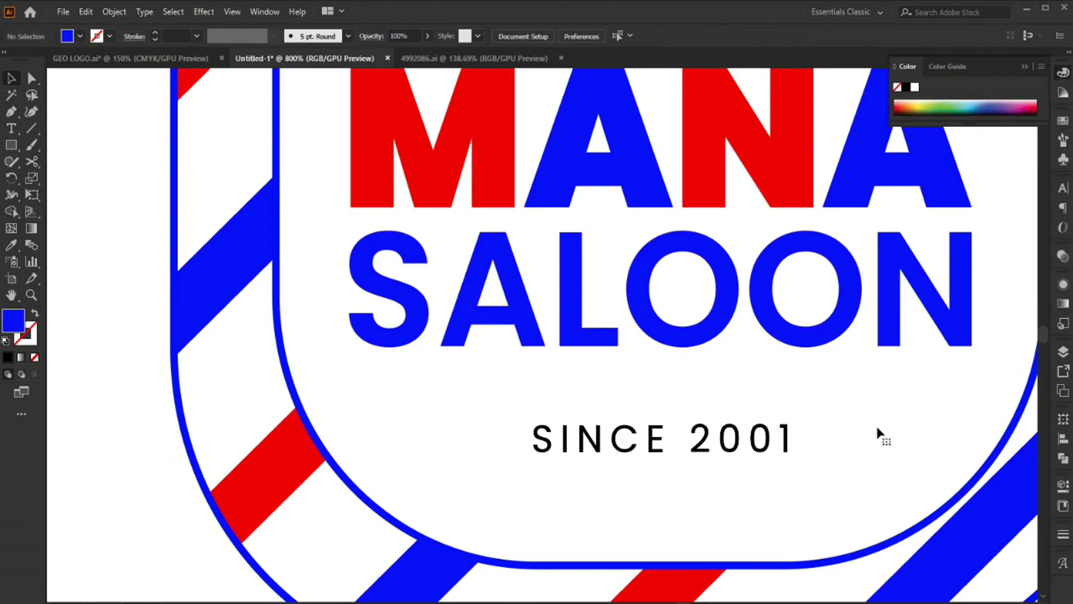
key("ctrl+0")
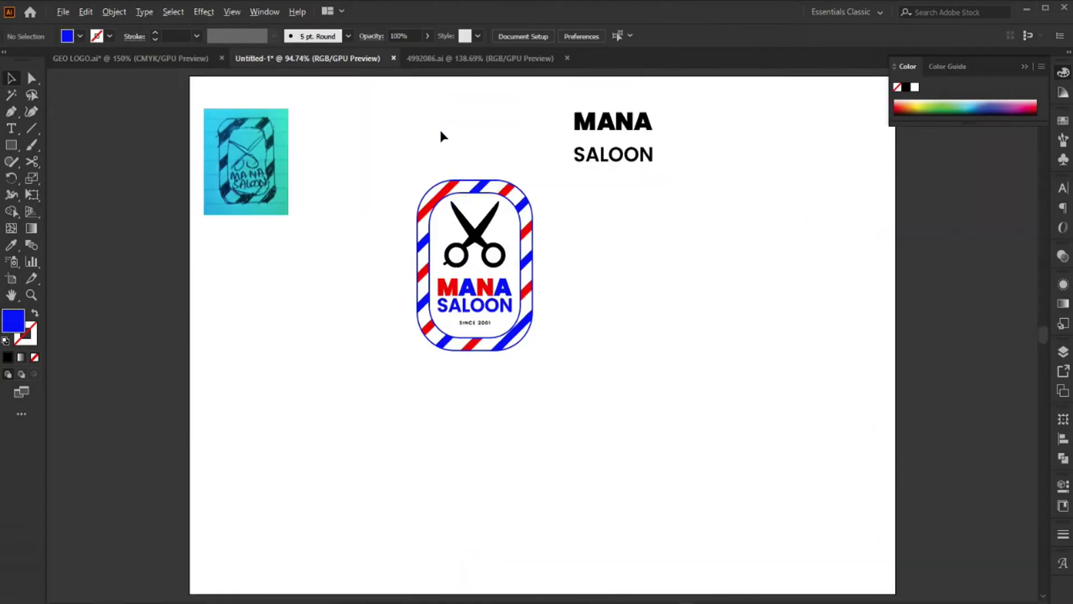
scroll(440, 136, "up", 3)
scroll(503, 279, "down", 2)
Nudge the scissors slightly lower inside the badge.
left_click(528, 397)
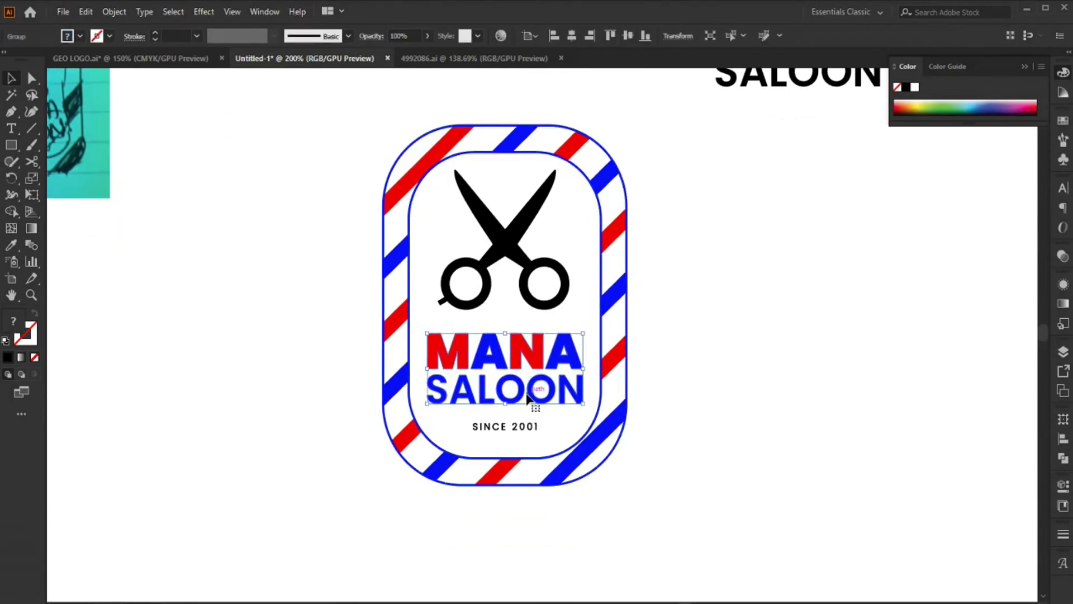
left_click(760, 419)
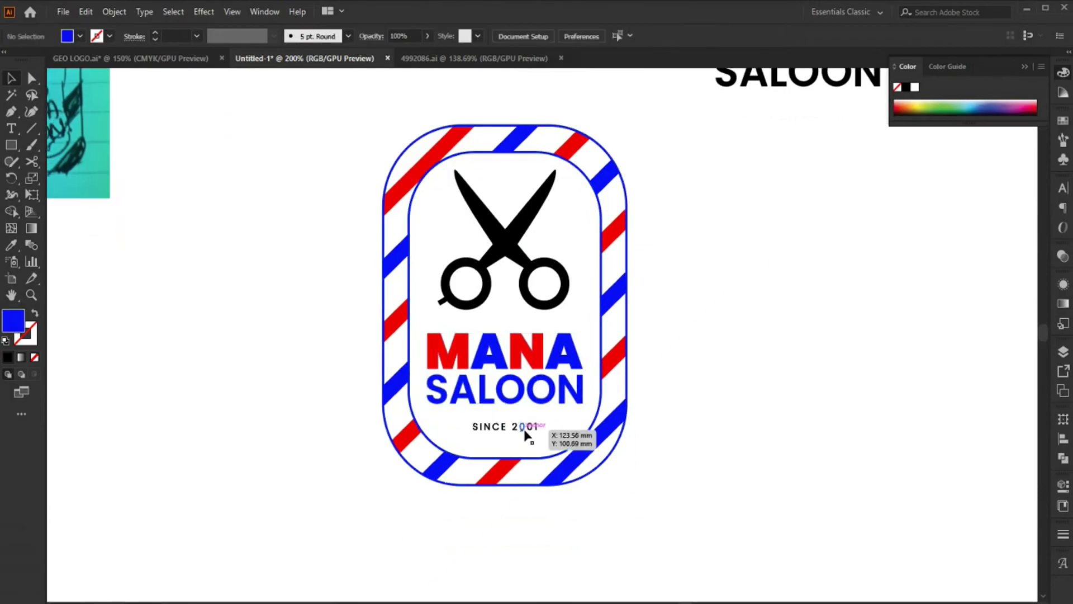
left_click(524, 220)
left_click_drag(523, 220, 524, 223)
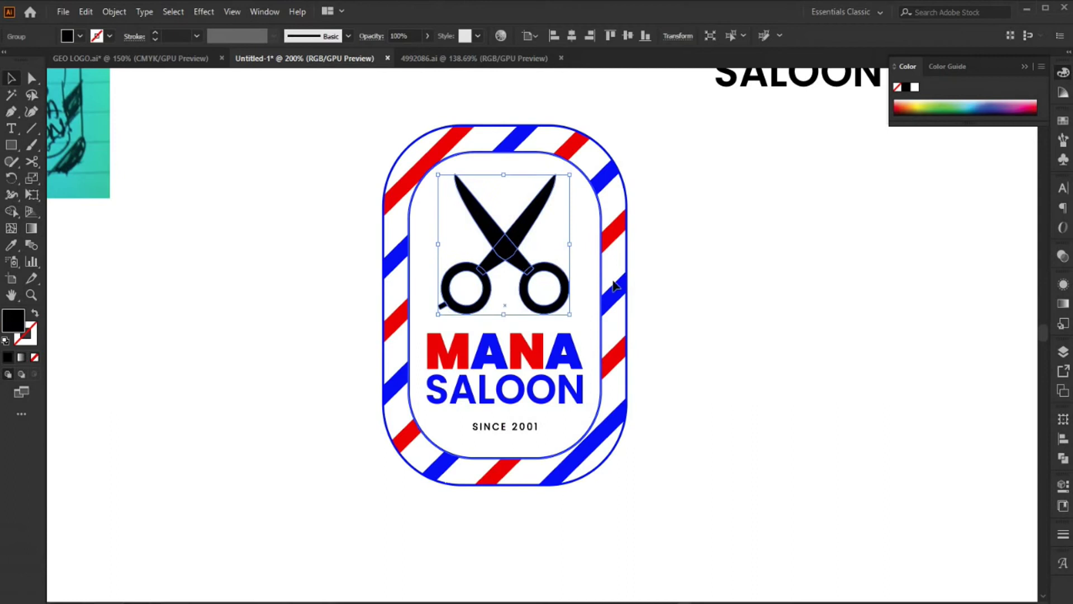
key("ctrl+shift+a")
left_click(499, 253)
scroll(678, 257, "up", 2)
scroll(678, 257, "left", 3)
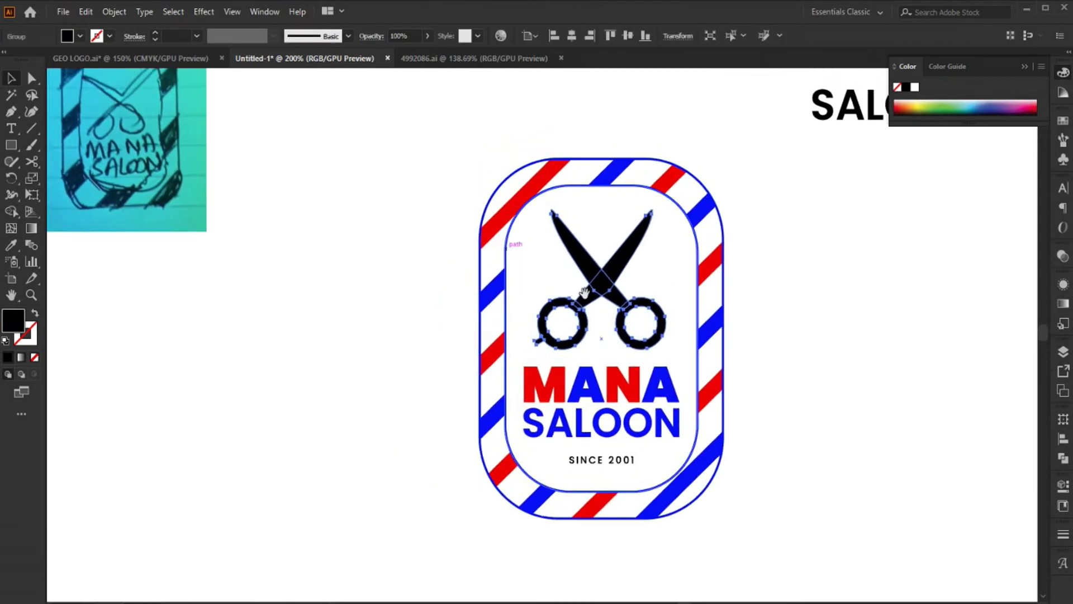
scroll(802, 304, "up", 1)
left_click(803, 304)
scroll(623, 232, "down", 1)
scroll(623, 232, "right", 2)
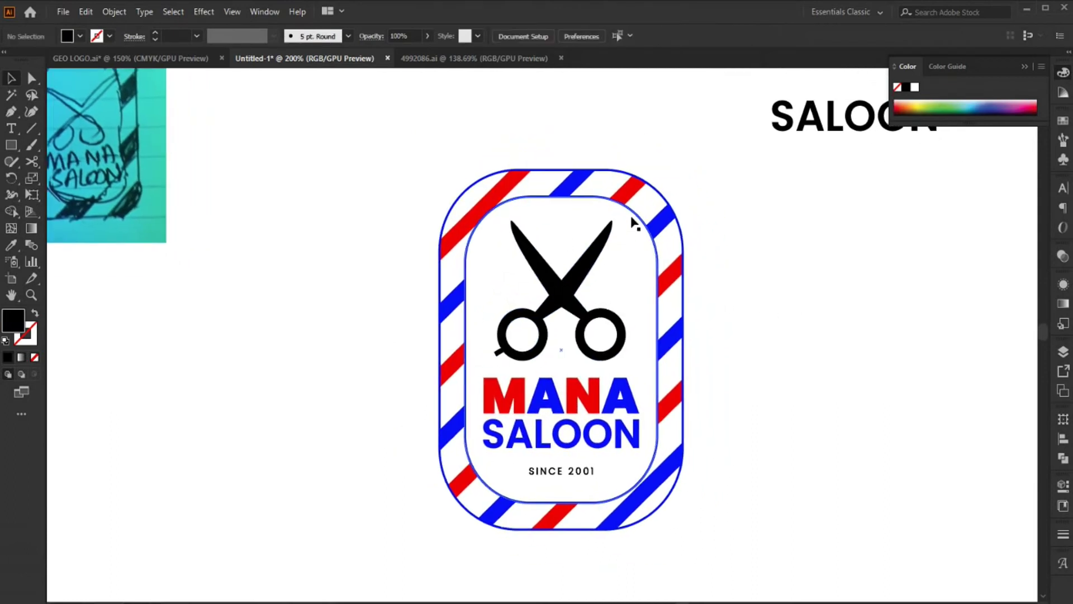
scroll(735, 211, "down", 1, "alt")
scroll(567, 316, "up", 1)
Recolour the three red diagonal stripes with the reference logo's pink.
key("a")
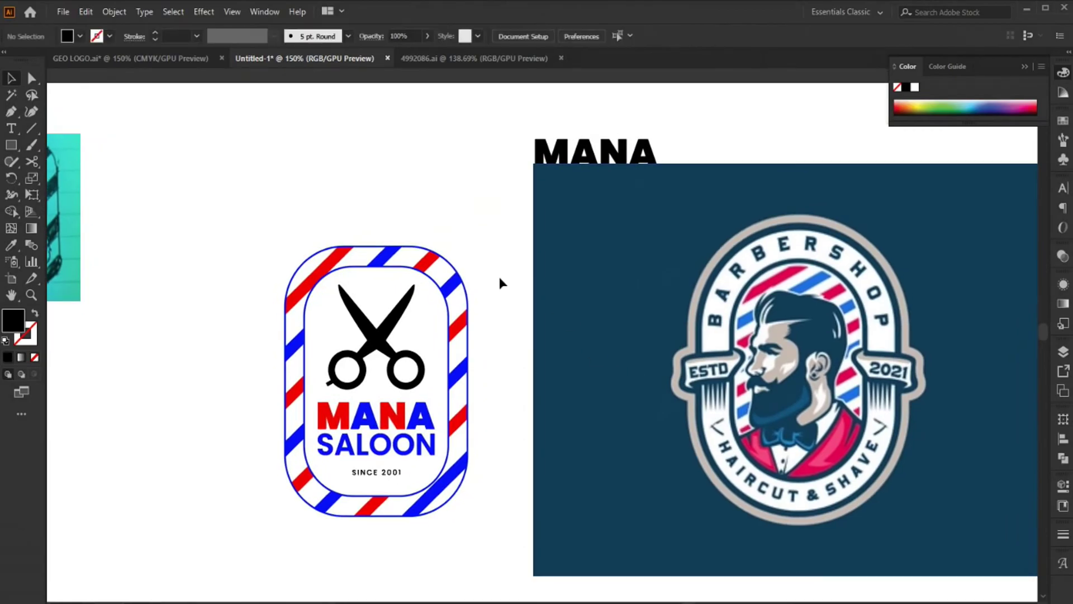
left_click(458, 330)
left_click(427, 261, "shift")
left_click(380, 212, "shift")
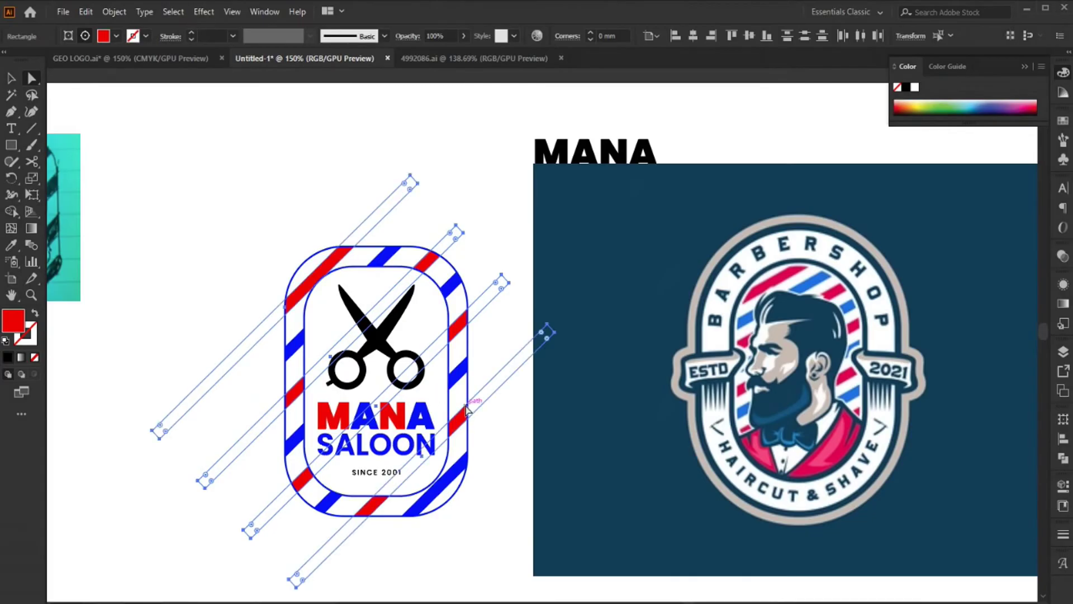
key("i")
key("v")
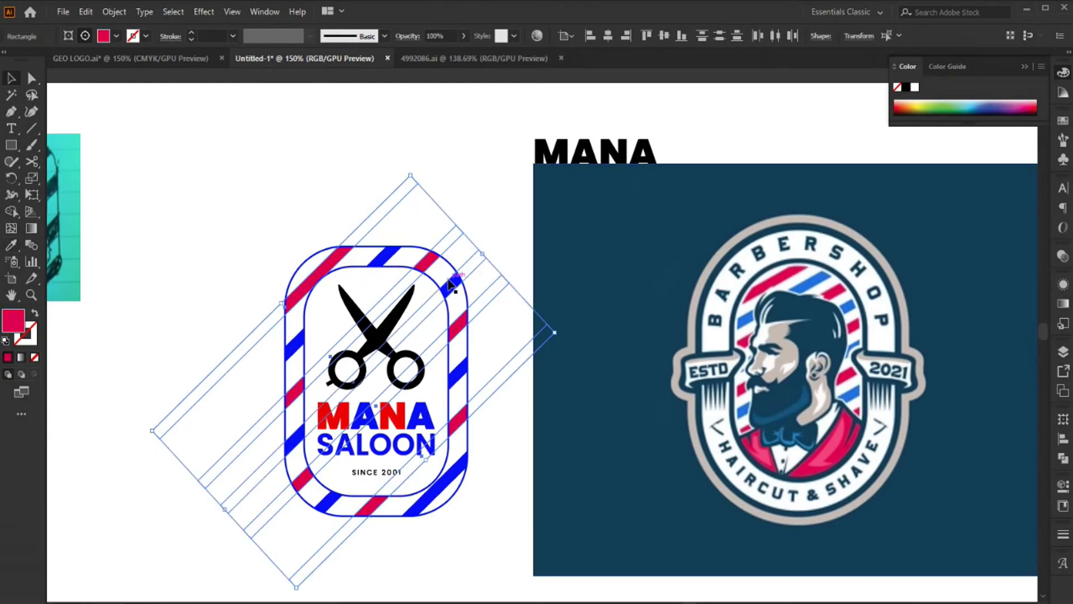
key("ctrl+shift+a")
Recolour the blue stripes with the reference logo's lighter blue.
key("a")
left_click(450, 283)
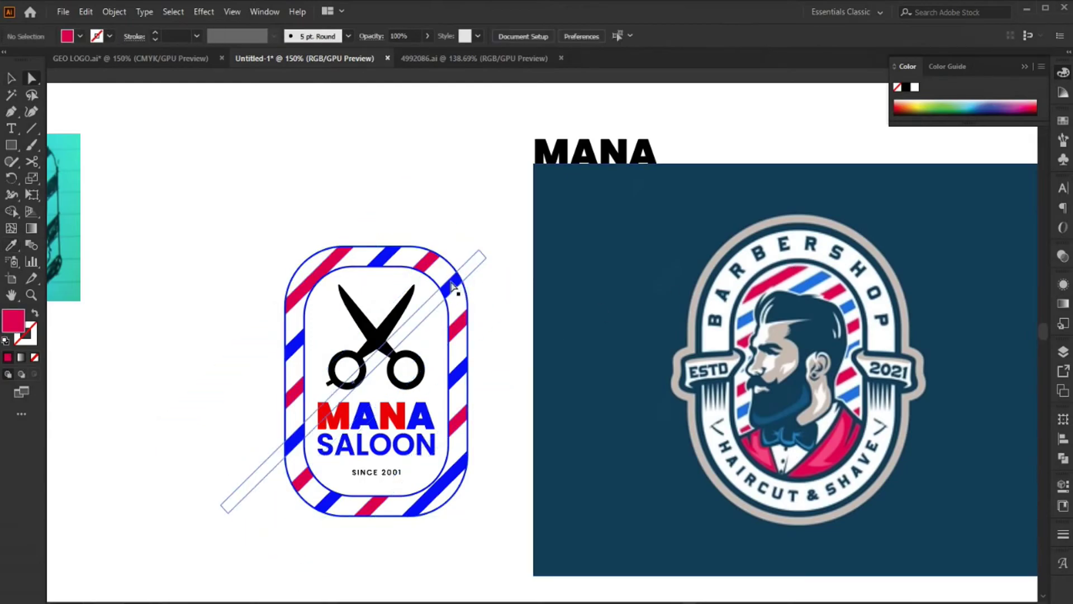
left_click(388, 252, "shift")
left_click(460, 381, "shift")
left_click_drag(460, 380, 505, 428)
key("i")
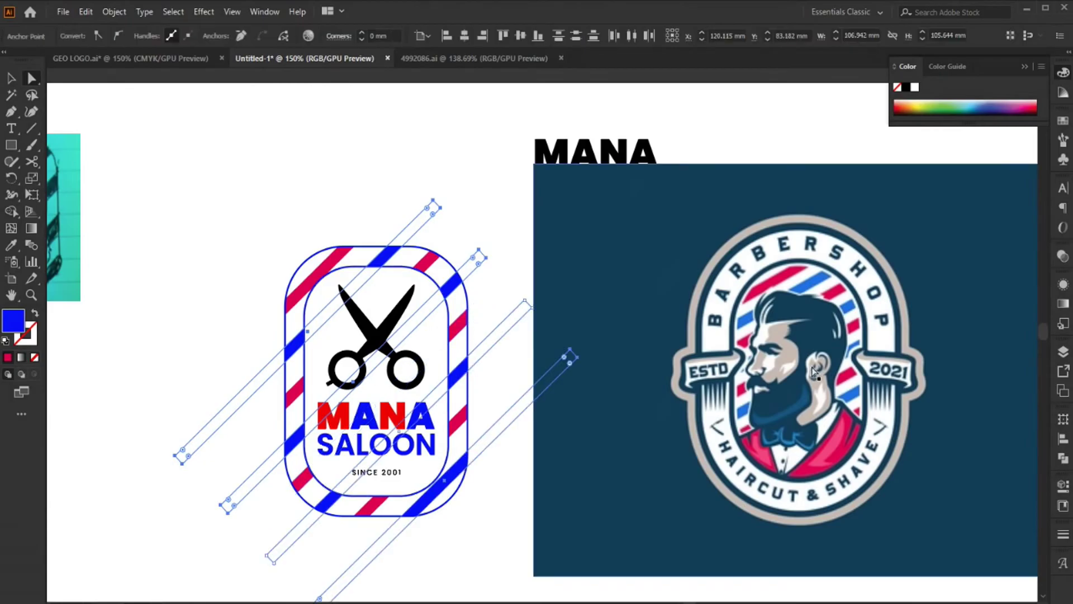
left_click(858, 390)
key("ctrl+shift+a")
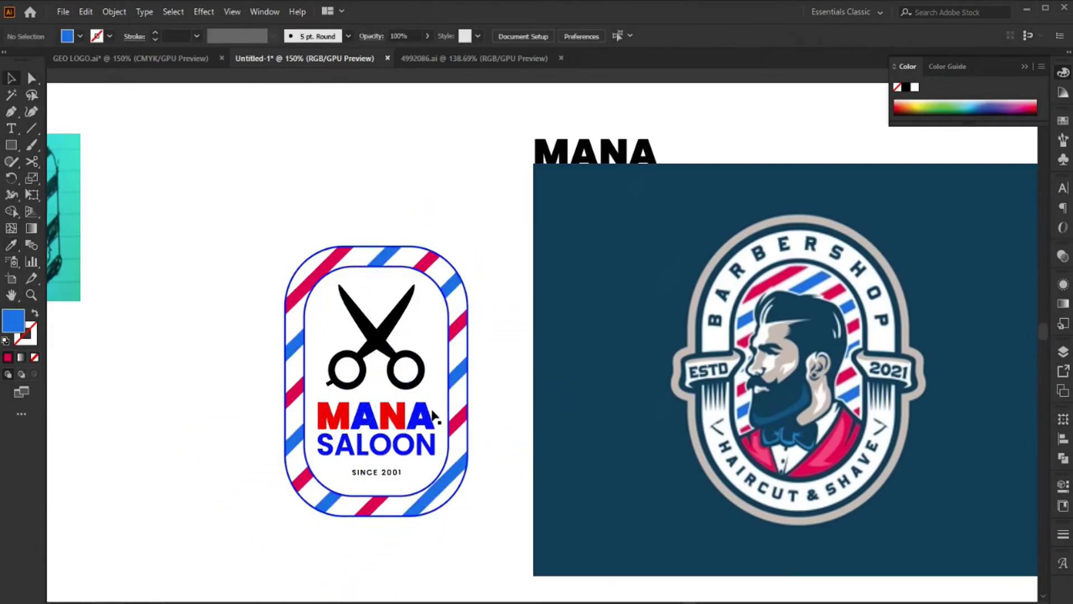
scroll(368, 426, "up", 2)
Turn SALOON and the A's of MANA the lighter blue.
key("a")
left_click(369, 426)
key("v")
double_click(460, 420)
left_click(459, 463)
key("a")
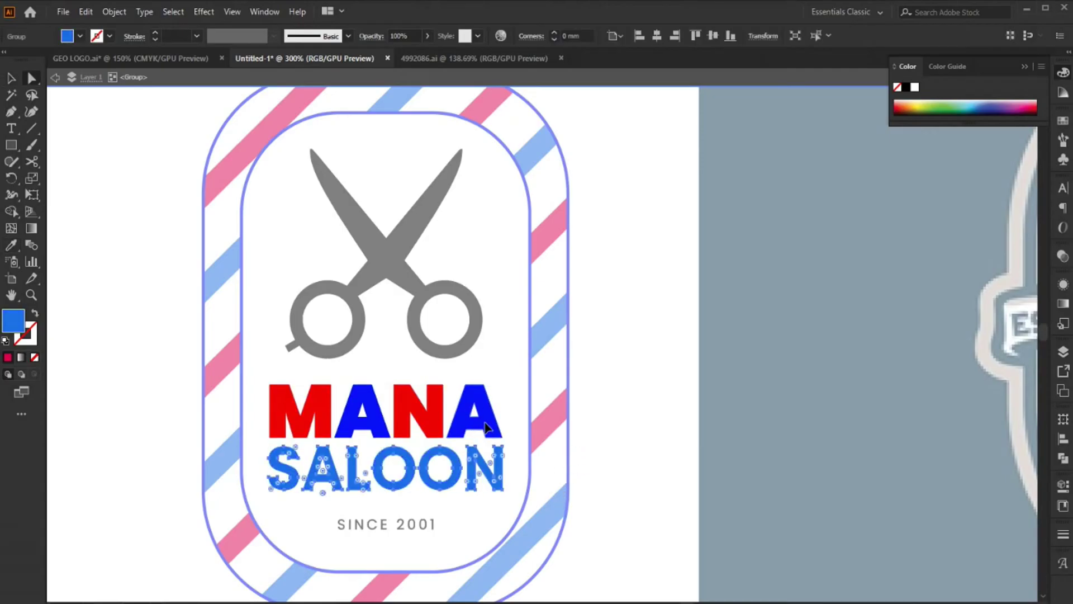
left_click(485, 428)
key("i")
left_click(474, 480)
key("a")
Colour MANA's M and N with the reference pink and shift the reference image right.
left_click(423, 427)
left_click(318, 415, "shift")
key("i")
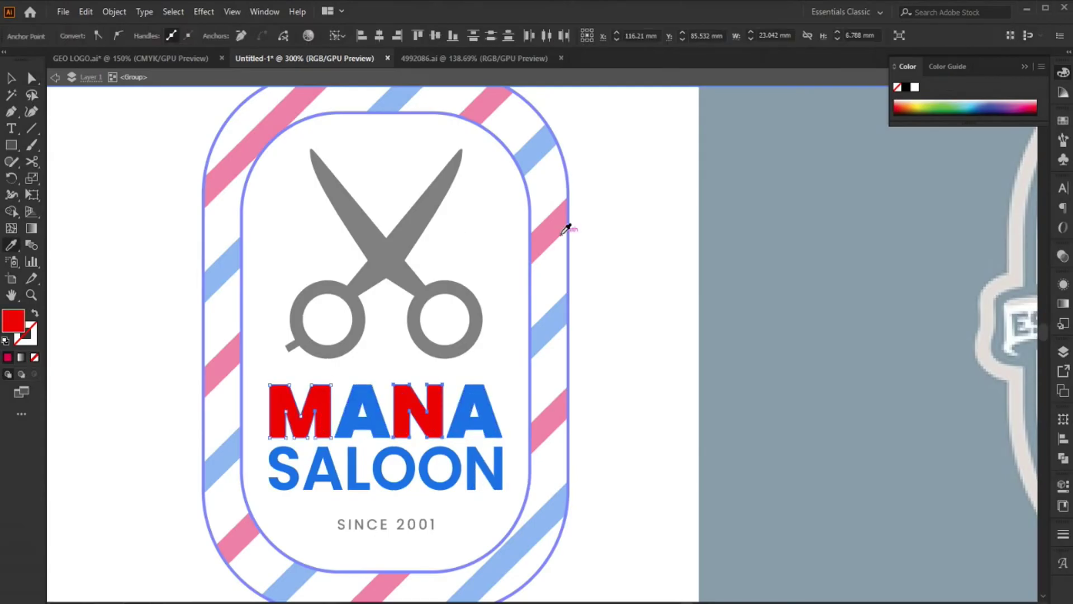
scroll(621, 290, "down", 3)
scroll(615, 313, "right", 3)
left_click_drag(604, 342, 780, 363)
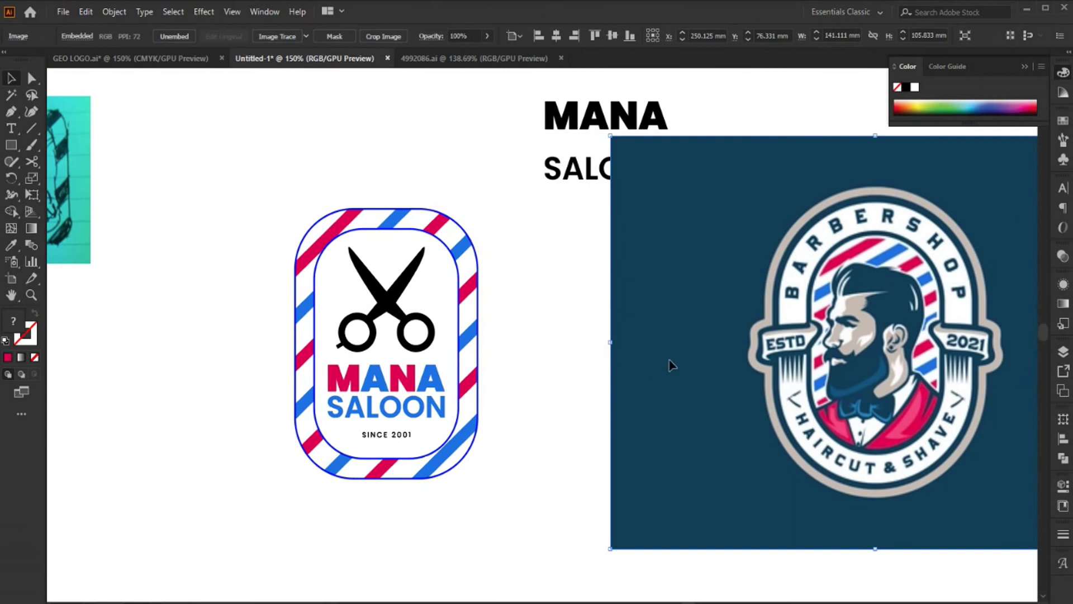
Duplicate the inner frame beside the badge and colour it with the reference's beige.
scroll(459, 229, "up", 3)
left_click_drag(433, 327, 729, 328)
key("i")
scroll(735, 299, "right", 5)
scroll(798, 299, "right", 5)
left_click(770, 317)
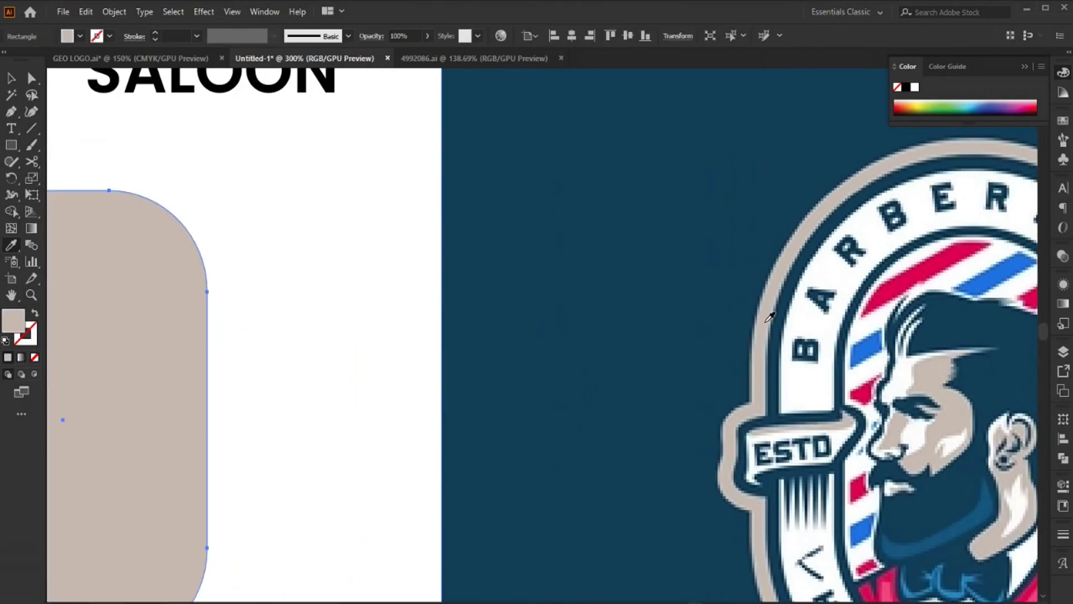
scroll(770, 318, "down", 2)
Turn the beige copy into a thin outline and place it on the badge as an inner border.
left_click(34, 315)
left_click(156, 32)
left_click(156, 33)
left_click(135, 35)
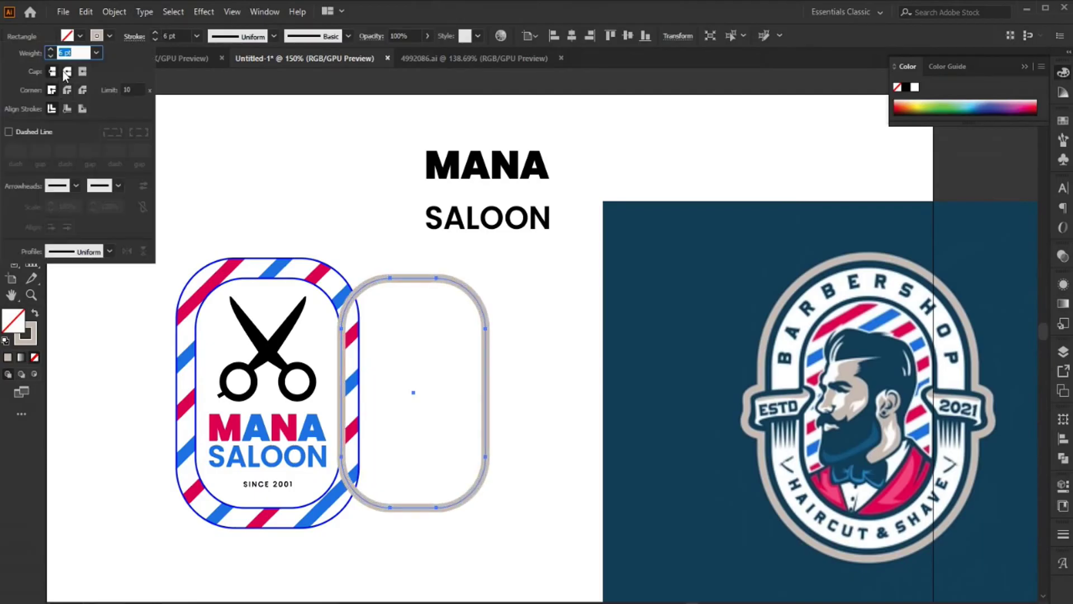
left_click(67, 108)
scroll(536, 336, "left", 3)
left_click(155, 39)
left_click(156, 39)
left_click(155, 39)
left_click_drag(608, 274, 462, 271)
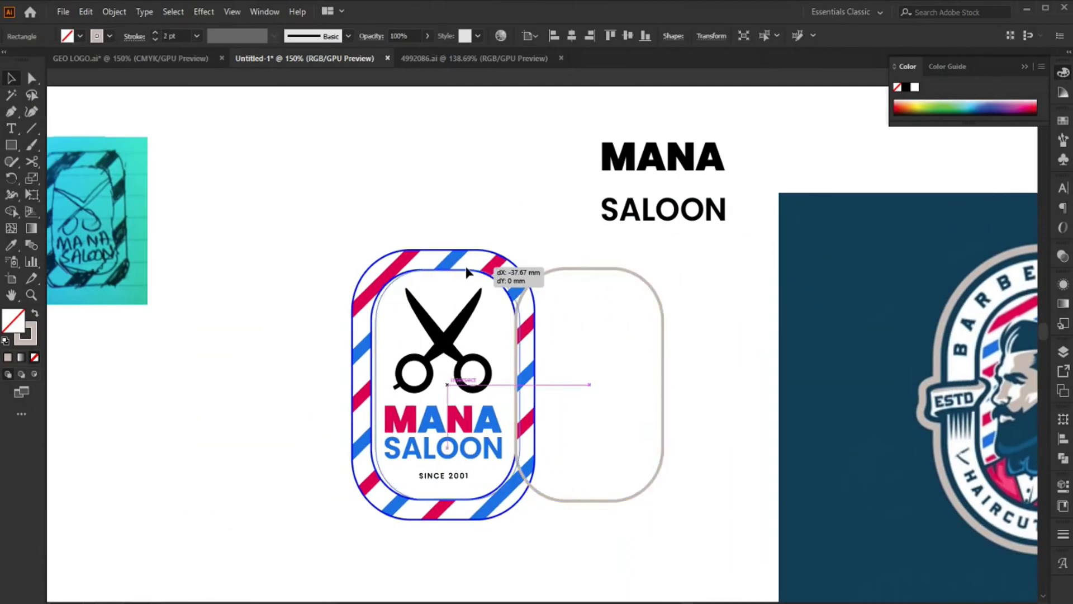
left_click(637, 362)
Nudge the inner rounded frame up and right so it sits snug against the beige band.
scroll(510, 268, "up", 3)
scroll(536, 240, "up", 2)
left_click(527, 234)
left_click_drag(527, 231, 534, 231)
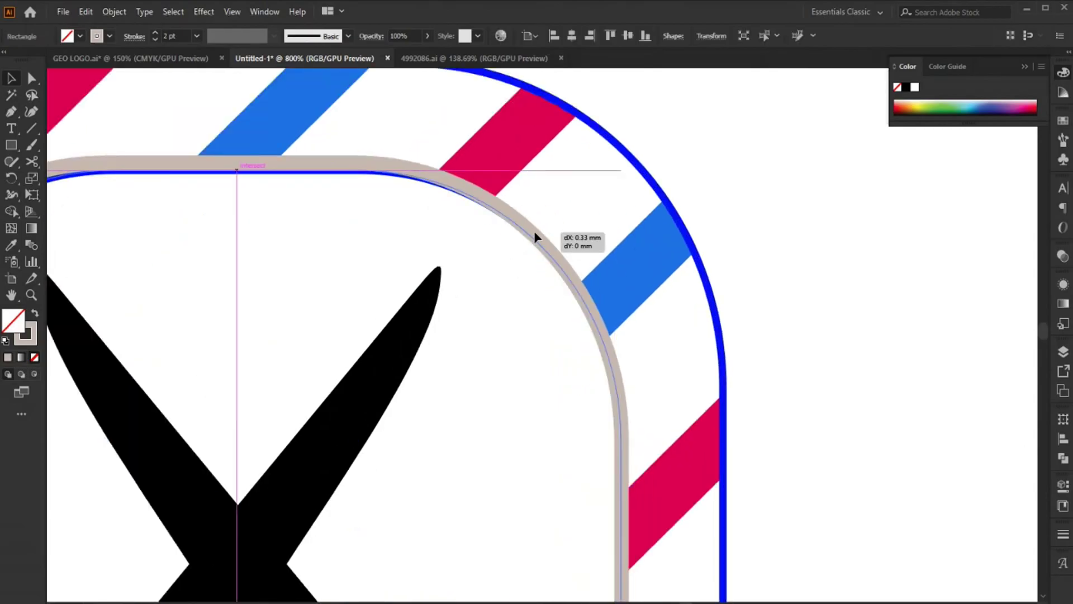
key("Up")
key("Right")
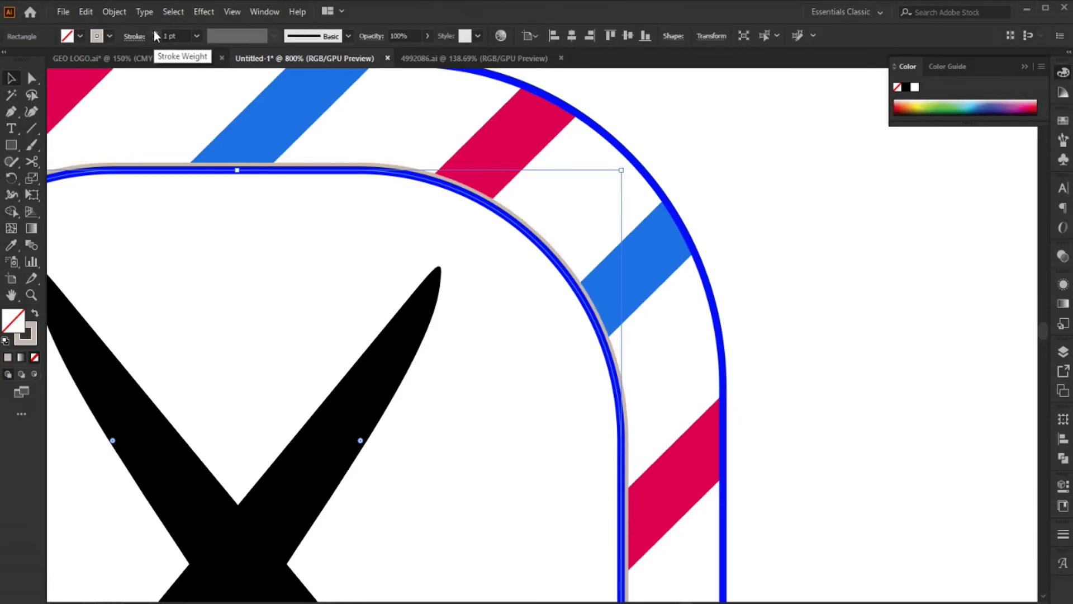
left_click(703, 171)
Copy the outer blue frame to the side and fill the copy with the reference's beige.
scroll(705, 167, "down", 3)
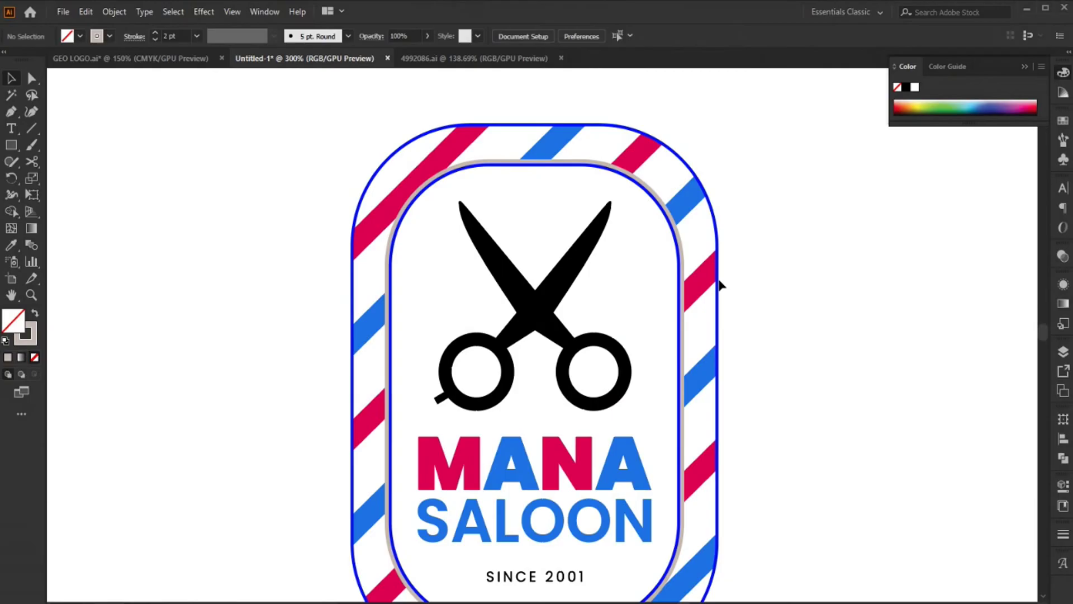
left_click_drag(718, 287, 849, 287)
key("ctrl+z")
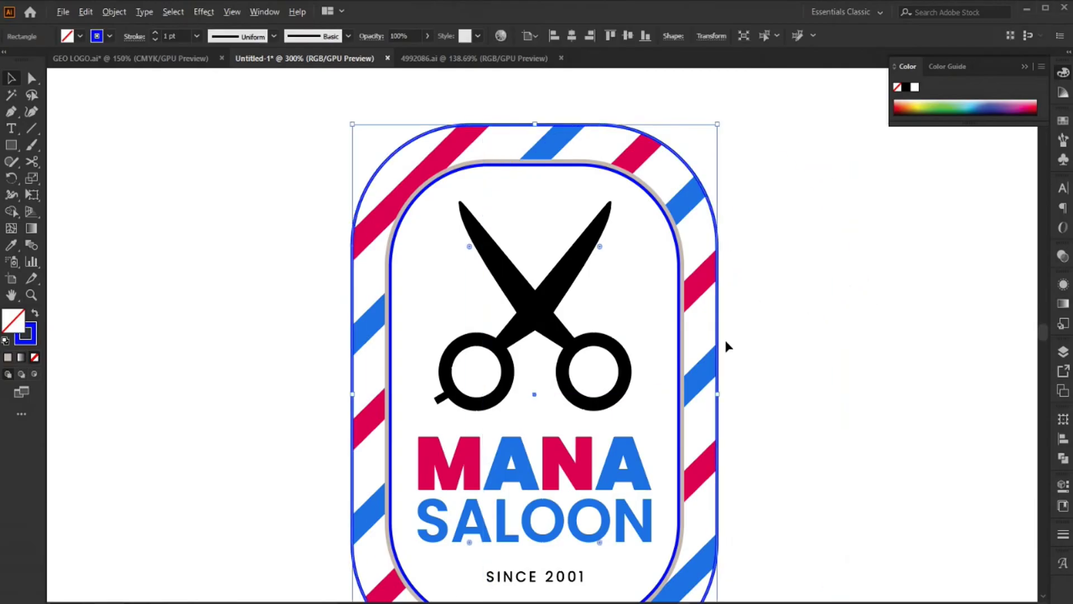
left_click_drag(716, 338, 851, 337)
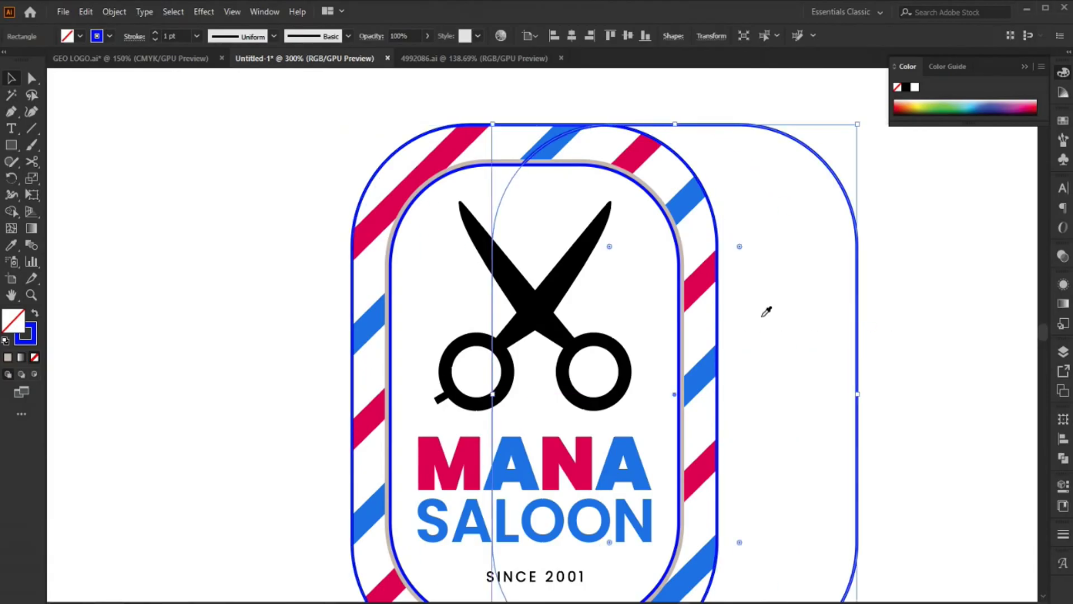
key("ctrl+minus")
scroll(652, 314, "right", 5)
key("i")
left_click(808, 286)
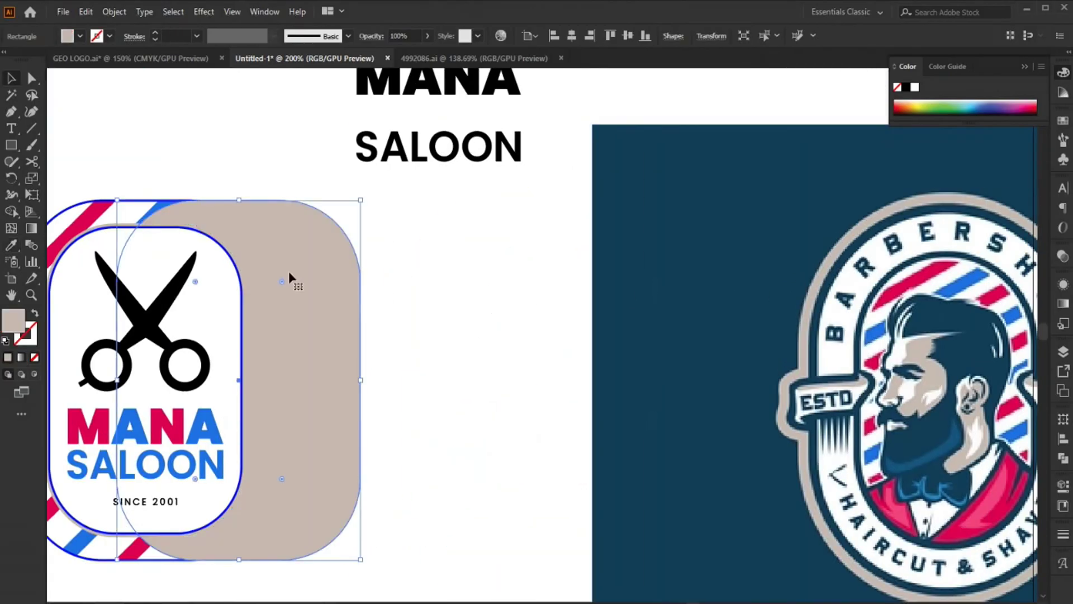
scroll(396, 299, "left", 6)
Make the copy a 3 pt beige outline aligned outside and move it over the logo frame.
left_click(33, 315)
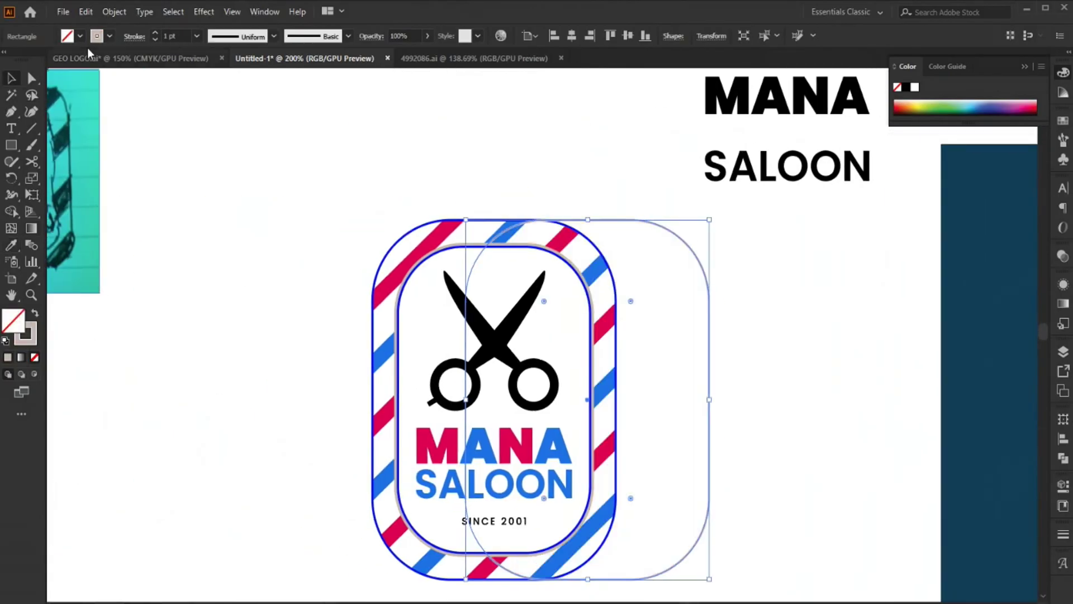
left_click(155, 32)
left_click(155, 32)
left_click(82, 108)
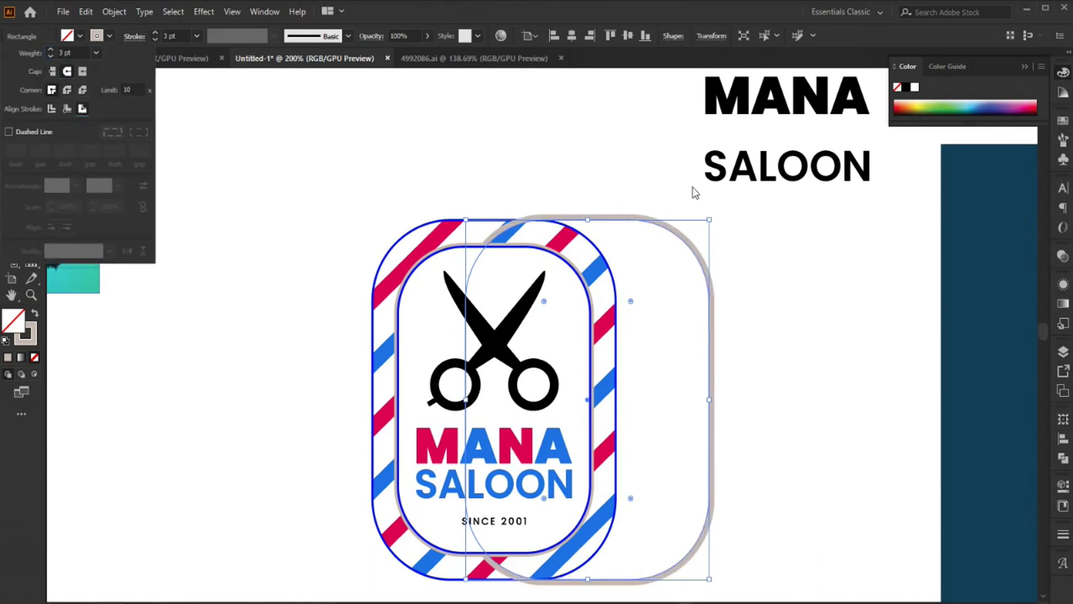
left_click_drag(699, 246, 606, 246)
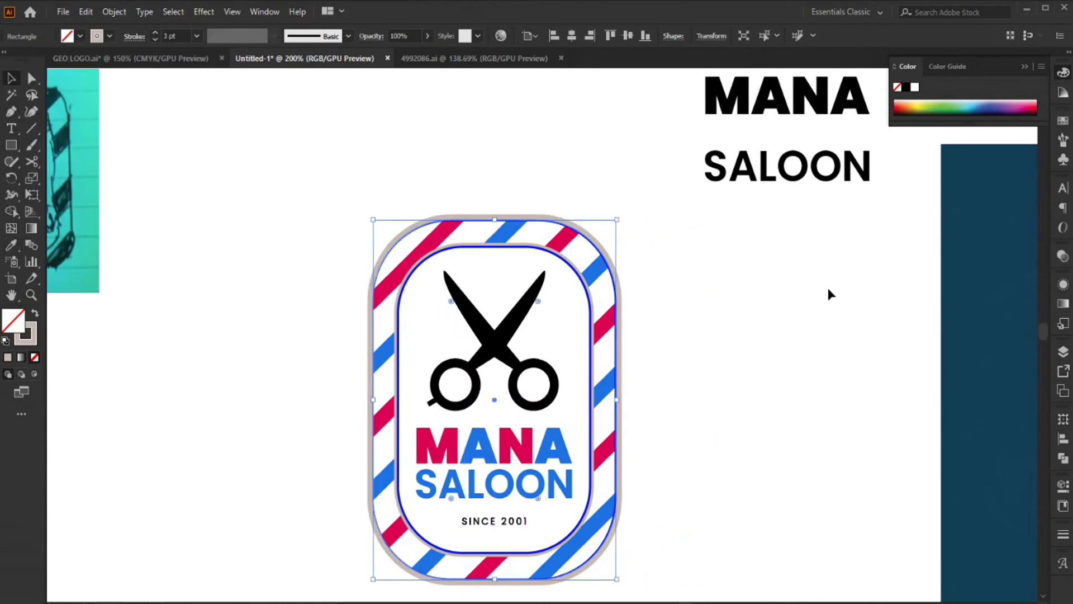
Centre the striped logo group and beige outline horizontally and vertically.
left_click(501, 237)
left_click(513, 235, "shift")
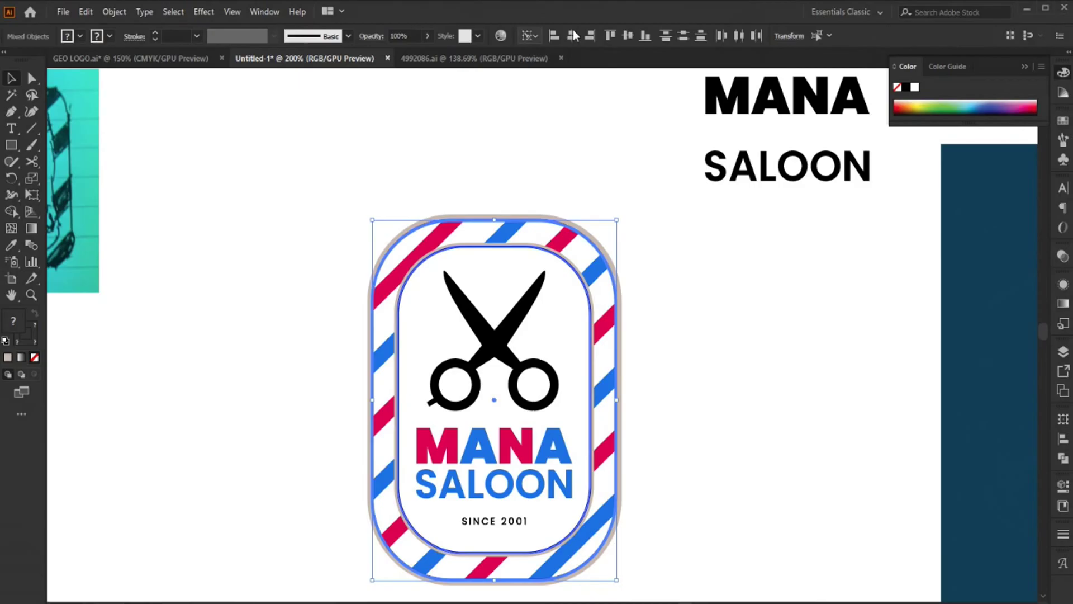
left_click(571, 35)
left_click(678, 308)
key("ctrl+minus")
key("ctrl+minus")
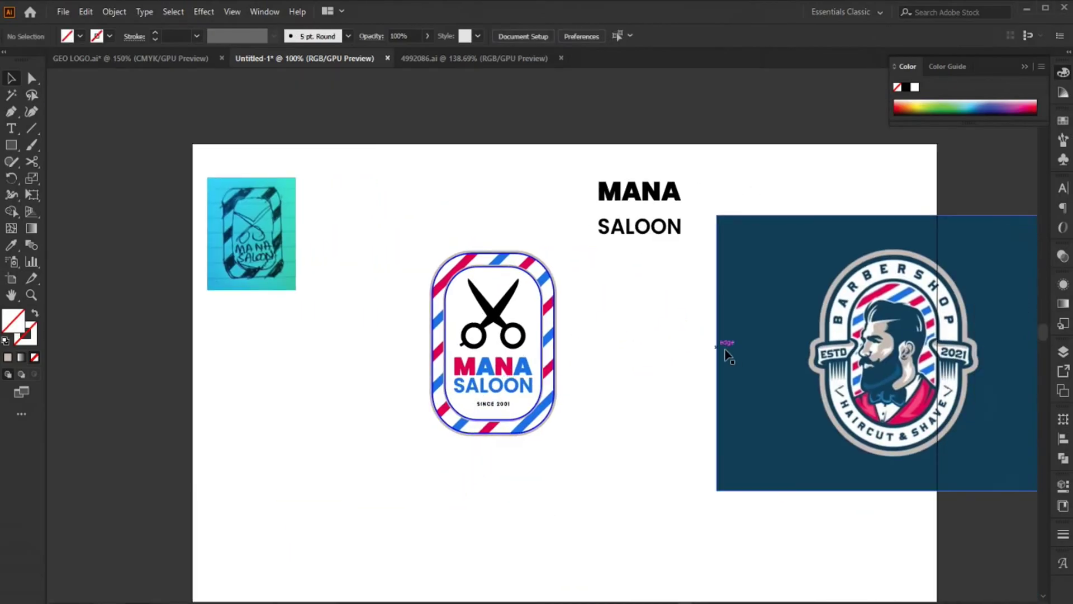
Delete the barbershop reference image, then restore it with undo.
scroll(684, 382, "right", 2)
left_click(699, 387)
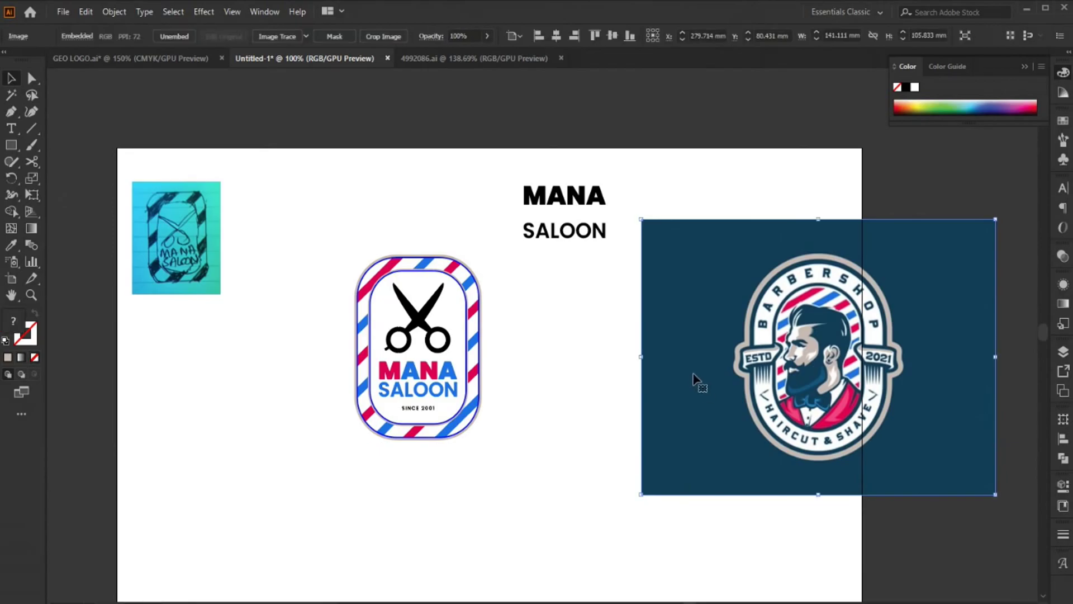
key("Delete")
key("ctrl+plus")
key("ctrl+plus")
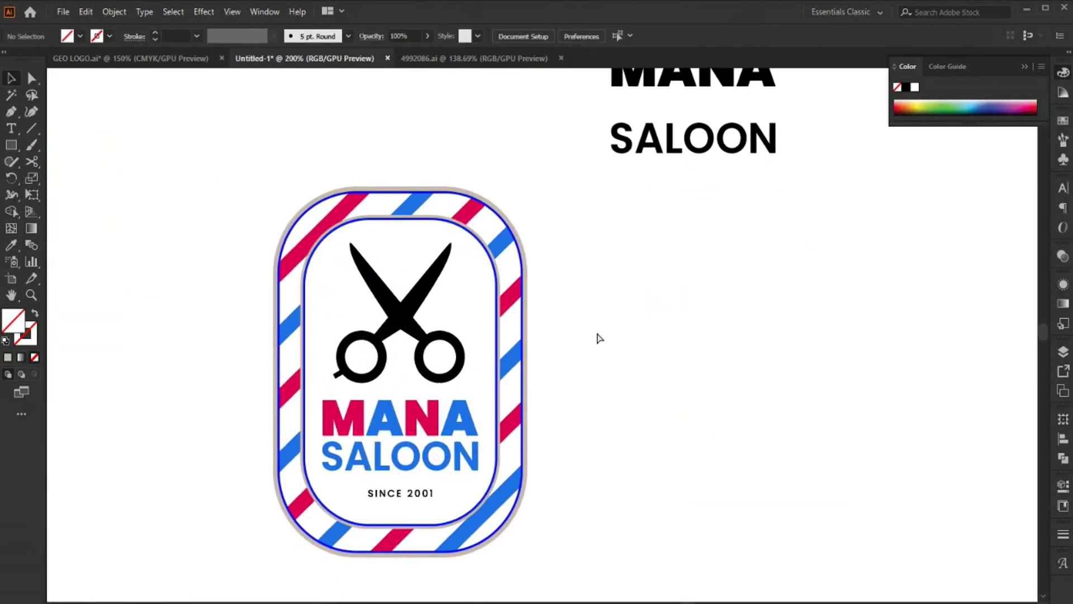
key("ctrl+z")
Draw a square over the logo, fill it with the reference's dark navy, and send it to back.
key("m")
key("ctrl+minus")
mouse_move(218, 165)
left_mouse_down()
mouse_move(514, 448)
mouse_move(530, 487)
left_mouse_up()
key("i")
left_click(733, 393)
key("ctrl+shift+bracketleft")
Delete and restore the reference image again, then select the badge's outer ring.
key("a")
left_click(739, 394)
key("Delete")
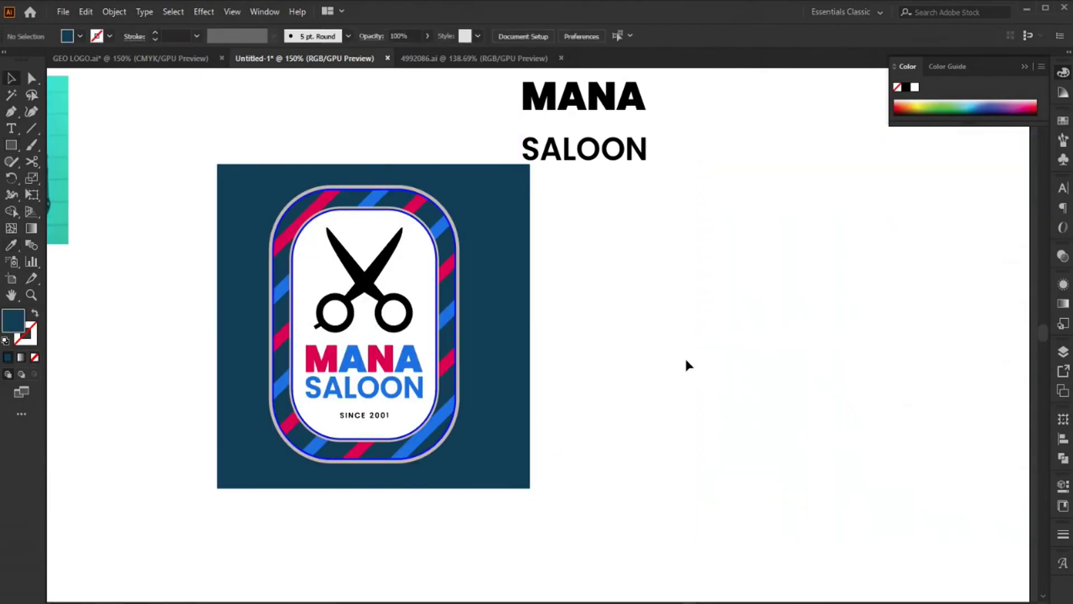
key("ctrl+z")
scroll(424, 262, "up", 3)
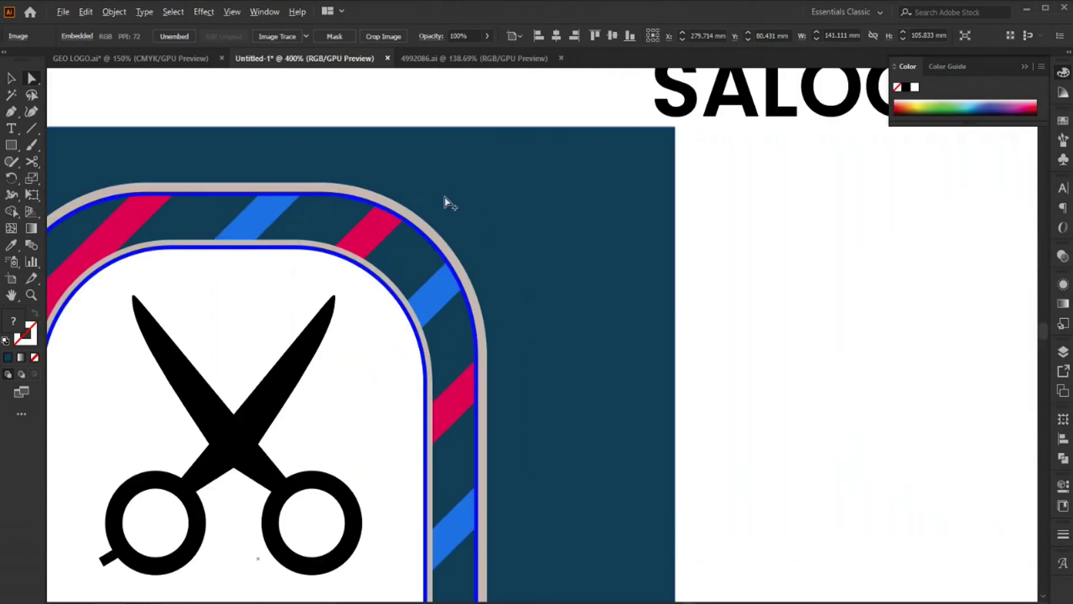
scroll(445, 192, "up", 3)
left_click(455, 268)
Set the outer and inner ring outlines to a light grey swatch.
left_click(97, 37)
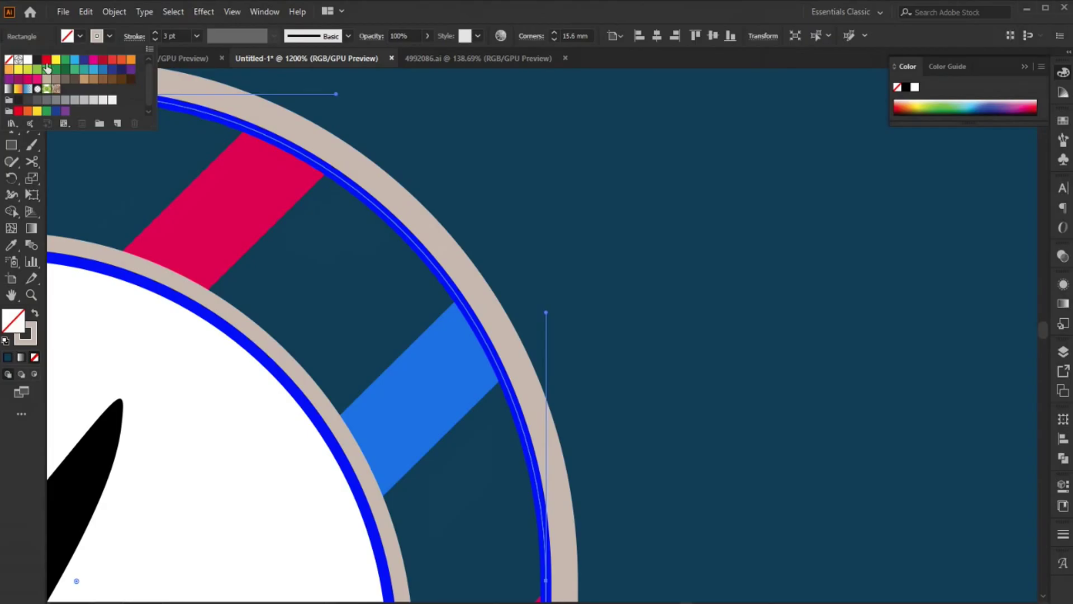
left_click(93, 100)
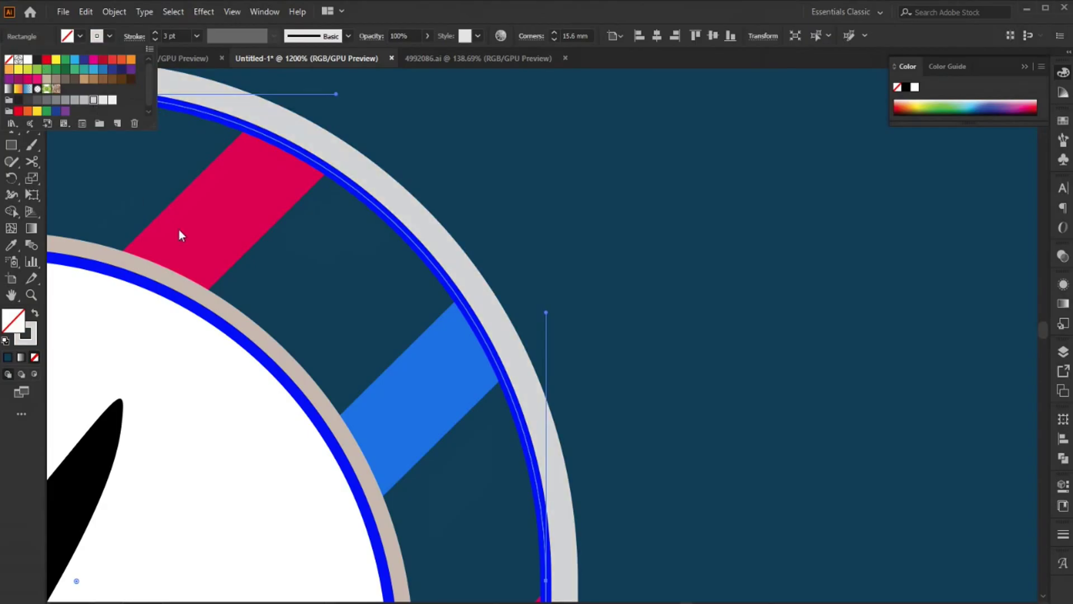
left_click(272, 343)
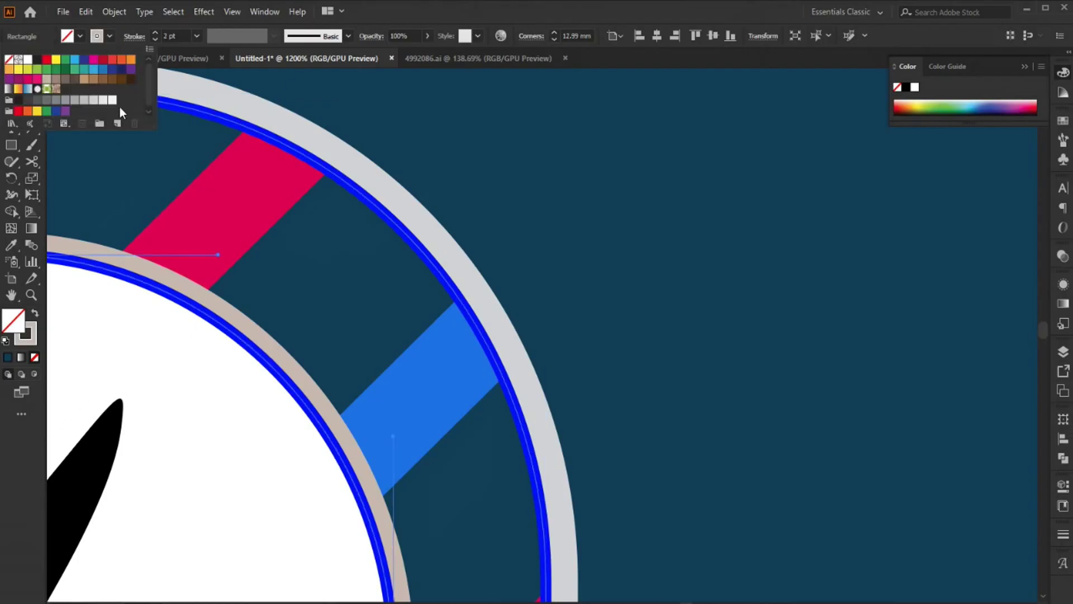
left_click(91, 105)
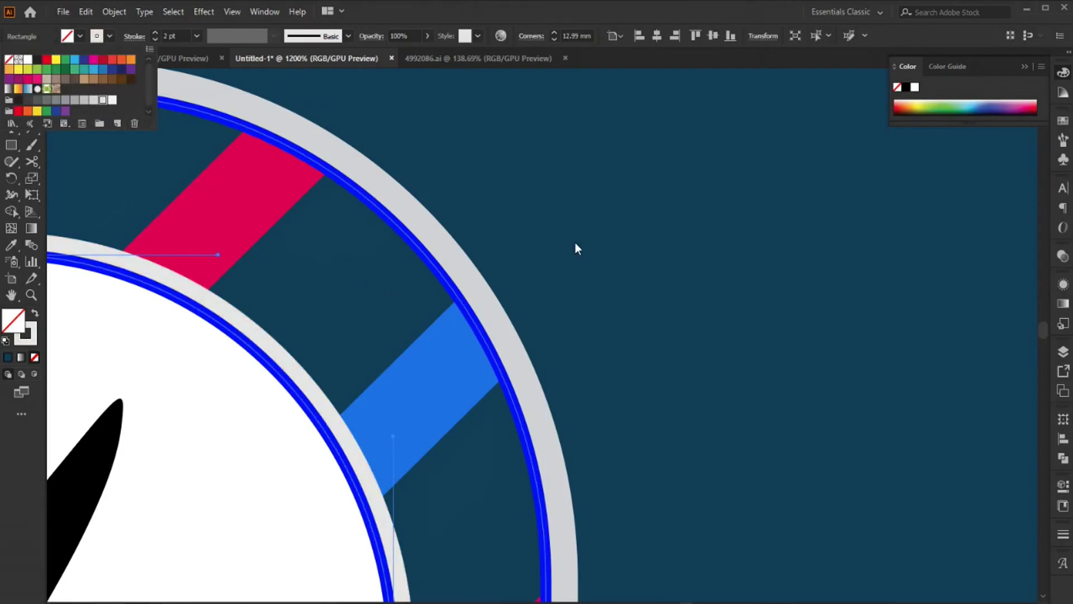
Delete the barbershop reference image.
scroll(615, 296, "down", 4)
scroll(615, 296, "down", 2)
left_click(837, 329)
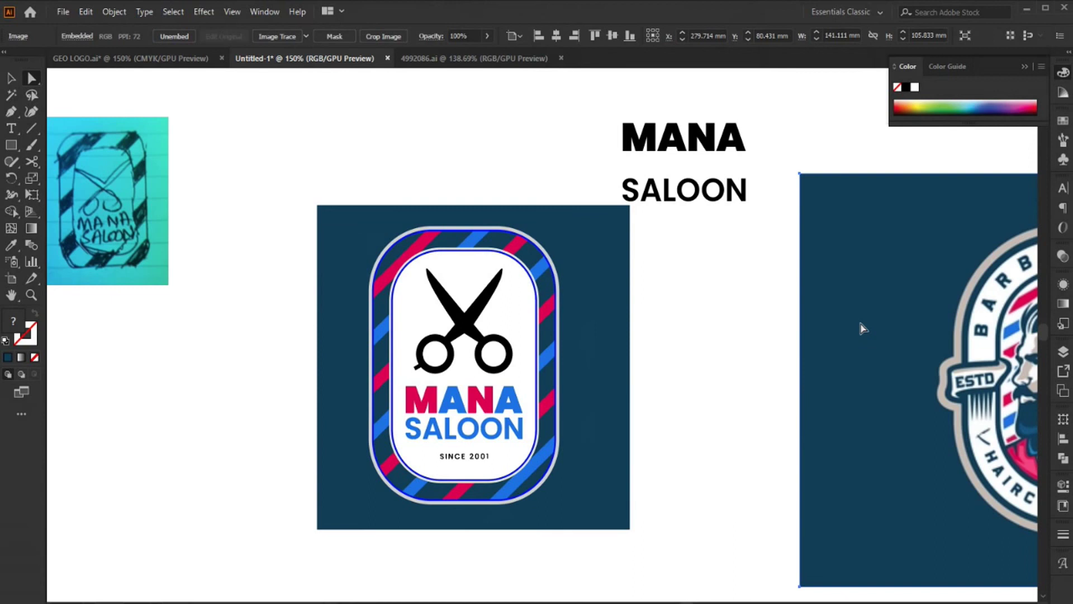
key("Delete")
Fill the shape behind the stripes with b3b3b3, then a lighter grey swatch.
scroll(551, 252, "up", 3)
scroll(575, 307, "up", 2)
left_click(571, 300)
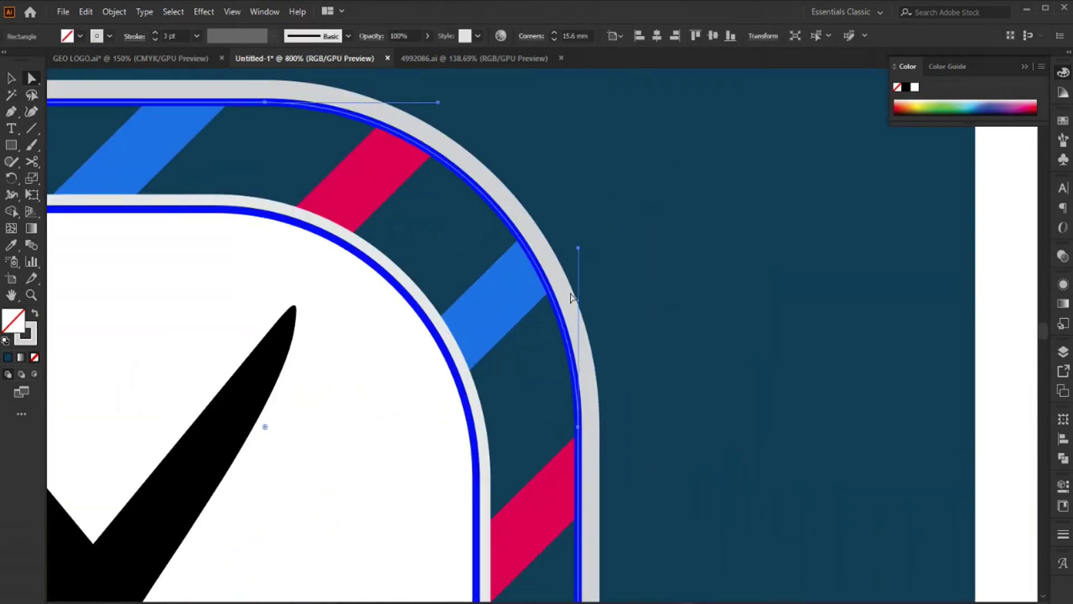
double_click(11, 327)
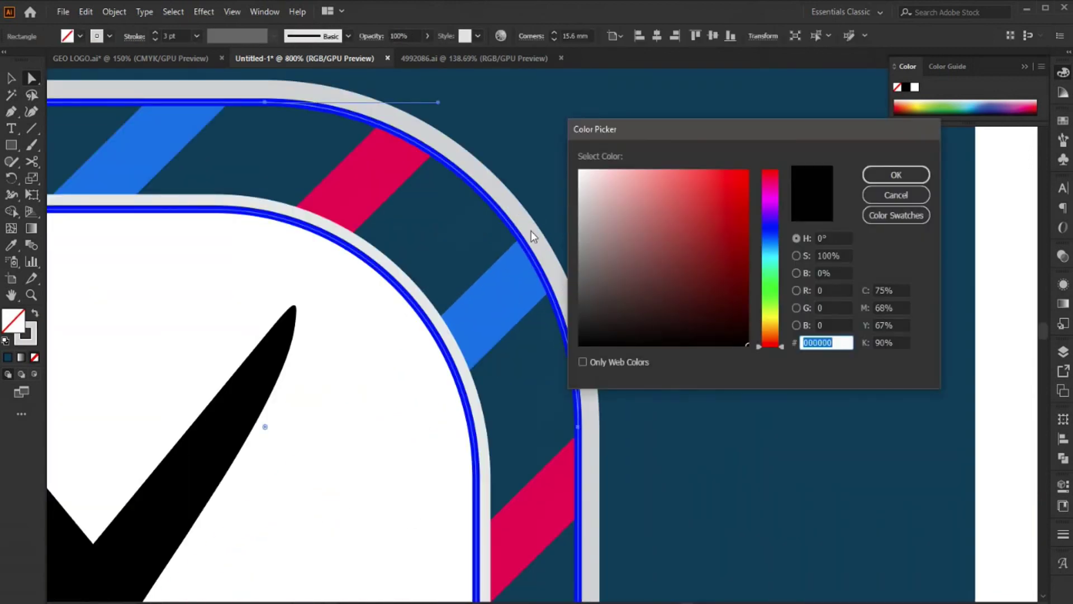
type("b3b3b3")
key("Return")
left_click(66, 37)
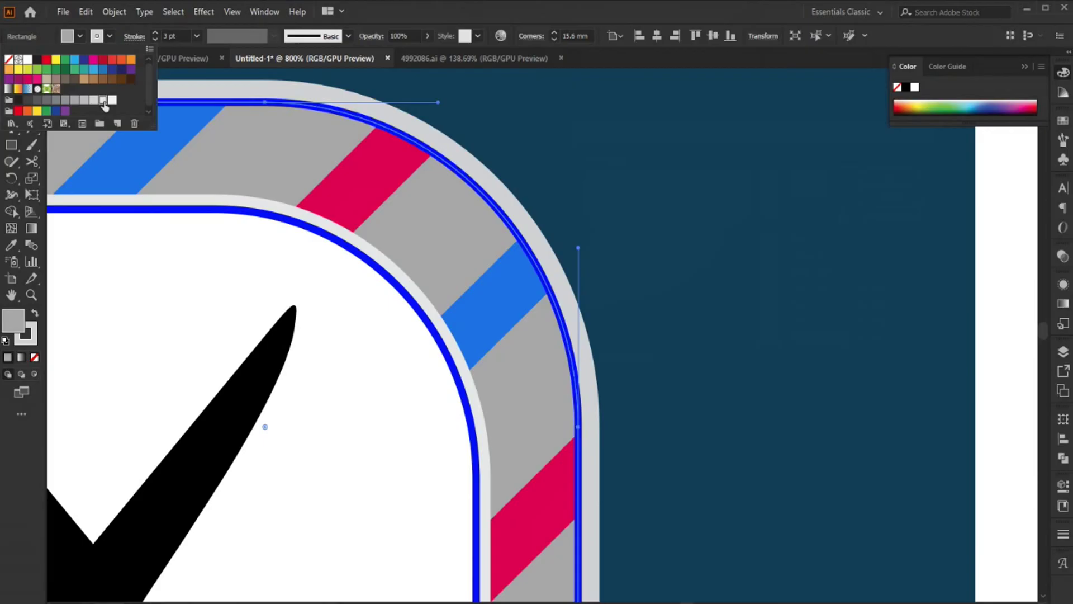
left_click(103, 100)
scroll(622, 337, "down", 5)
scroll(623, 337, "up", 1)
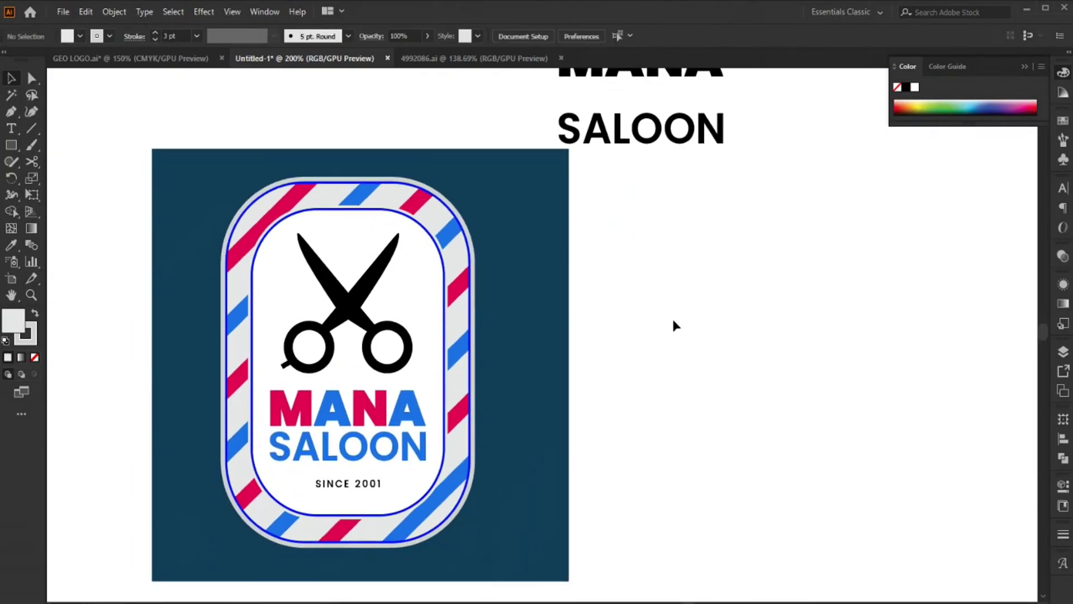
scroll(672, 316, "down", 3)
scroll(678, 232, "down", 2)
Delete the black MANA SALOON text, then enlarge the sketch and place it left of the logo.
left_click_drag(677, 233, 623, 187)
key("Delete")
left_click_drag(162, 111, 311, 446)
left_click_drag(251, 275, 319, 387)
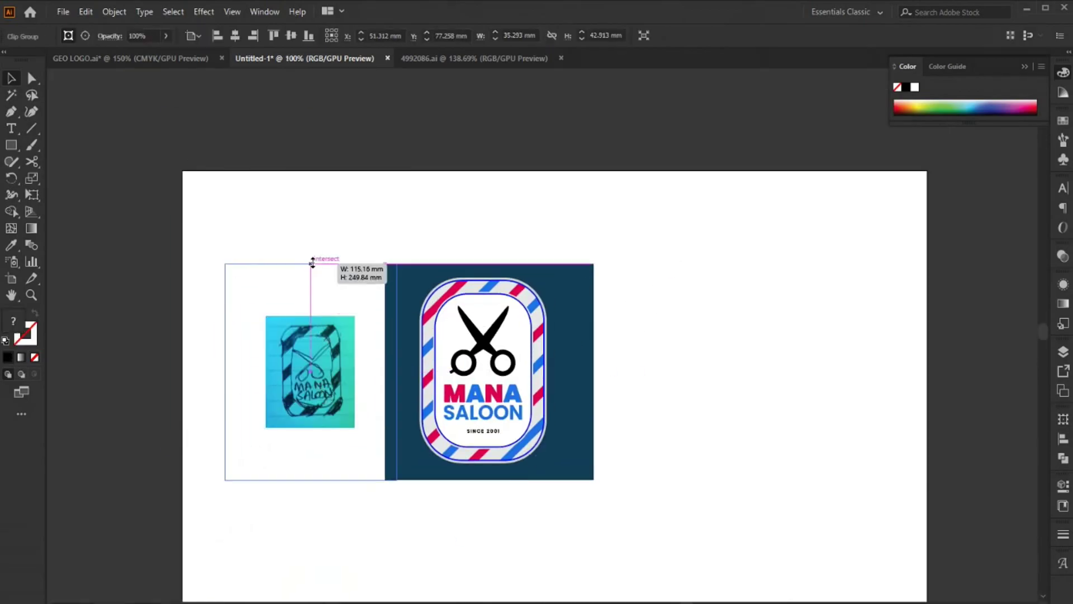
left_click_drag(310, 314, 311, 259)
left_click_drag(333, 330, 311, 330)
left_click(665, 412)
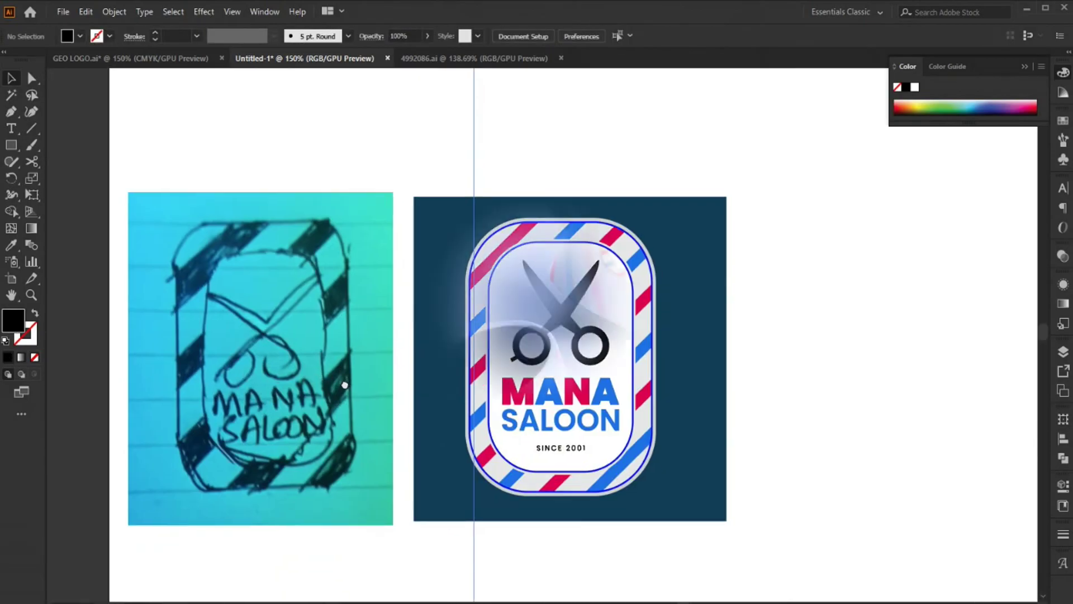